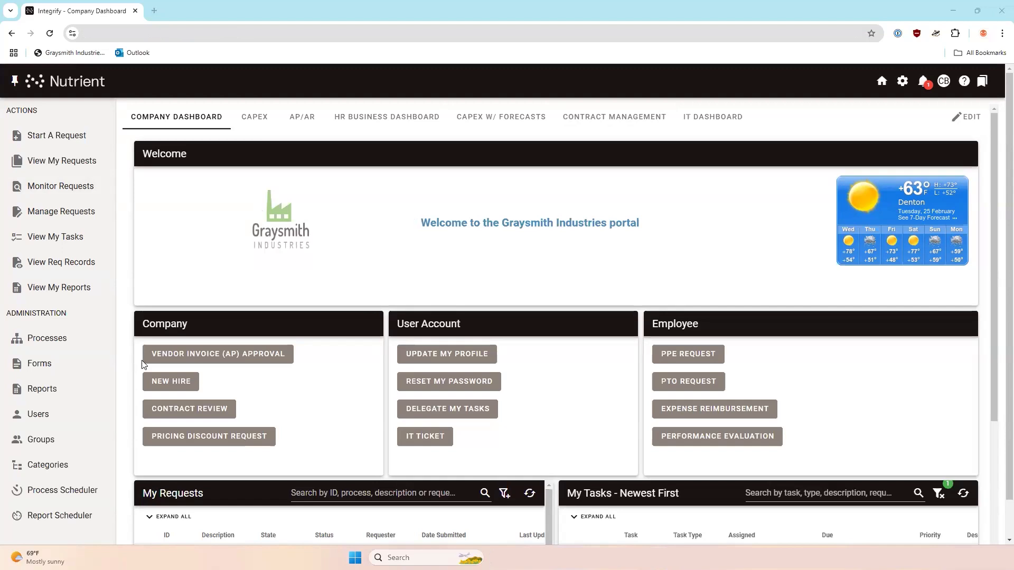
Create a new report in the Reports administration area and name it "Sample Capex Report".
click(35, 391)
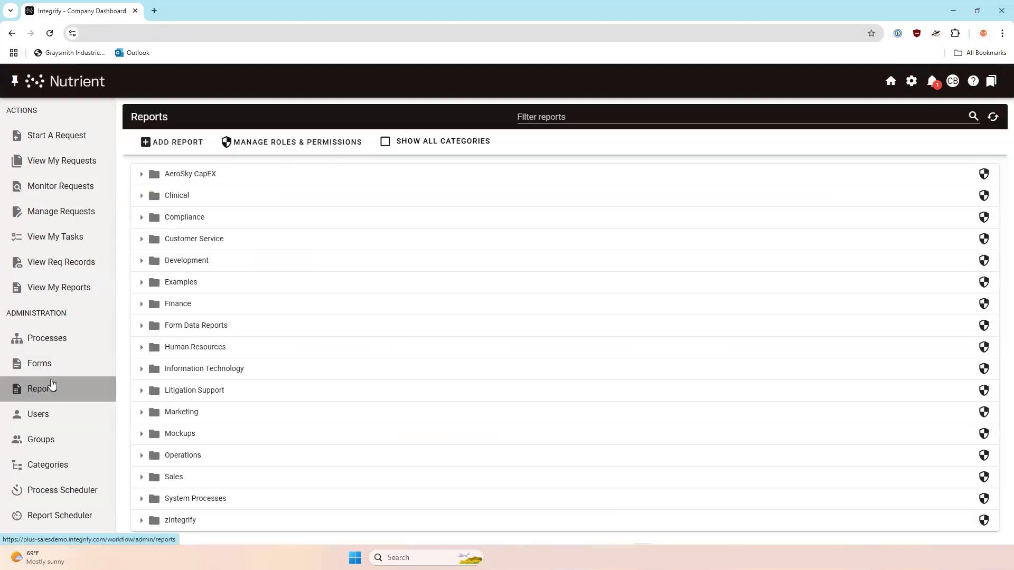
click(189, 144)
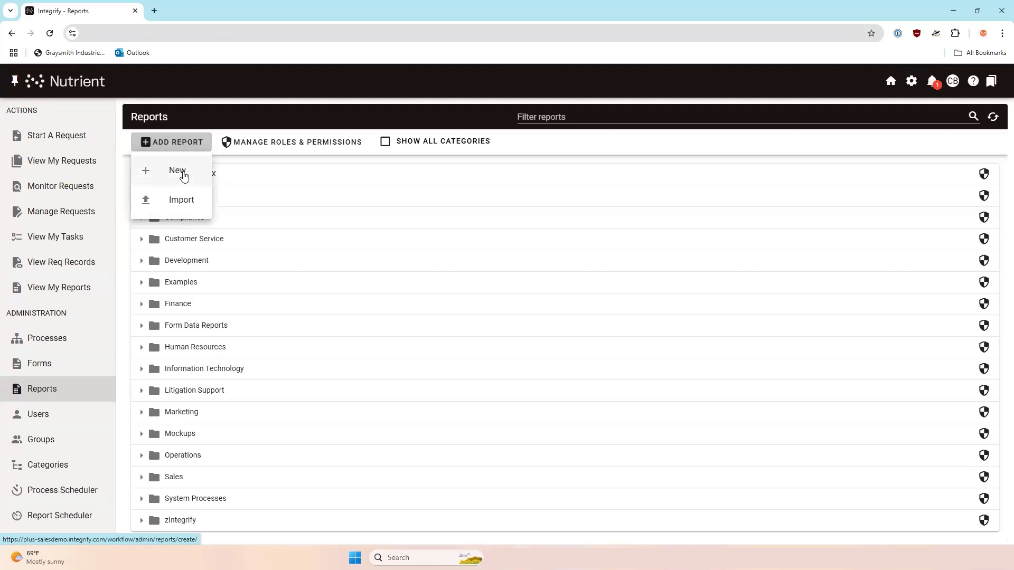
click(184, 174)
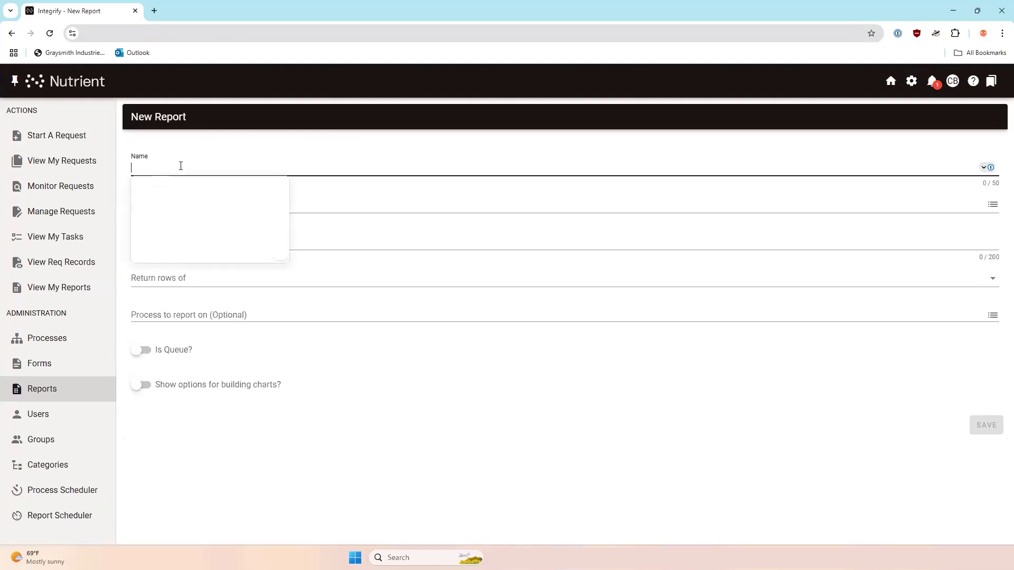
text(Sam)
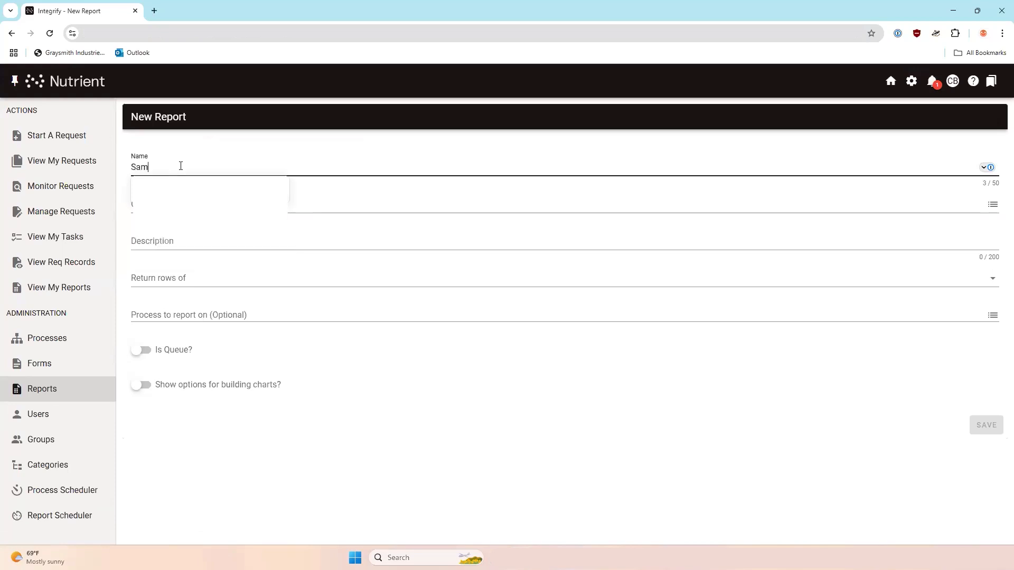
text(ple c)
key(BackSpace)
text(Capex)
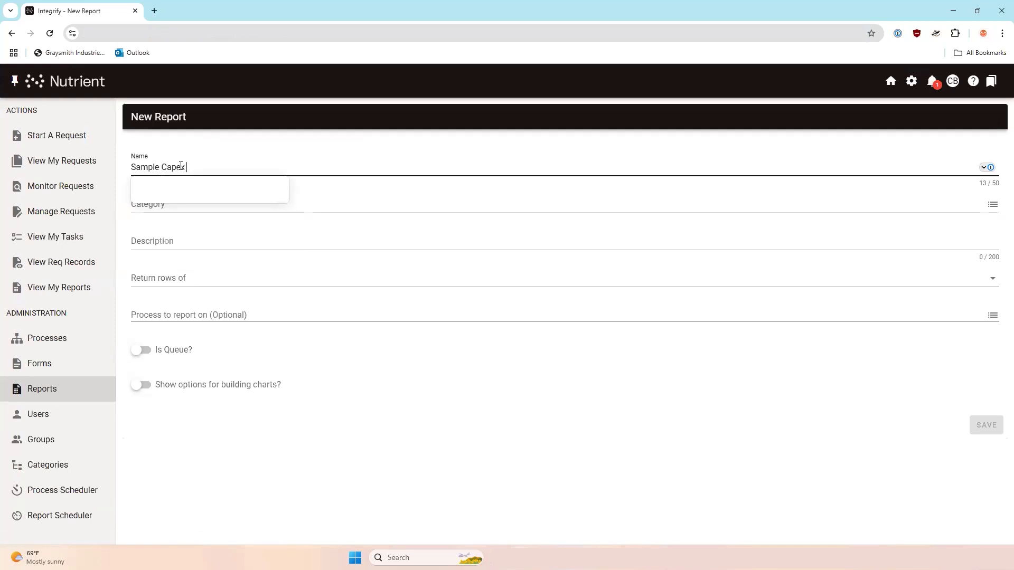
text( Report)
Assign the report to the Examples category and enter the description "Capex Report for training".
click(348, 203)
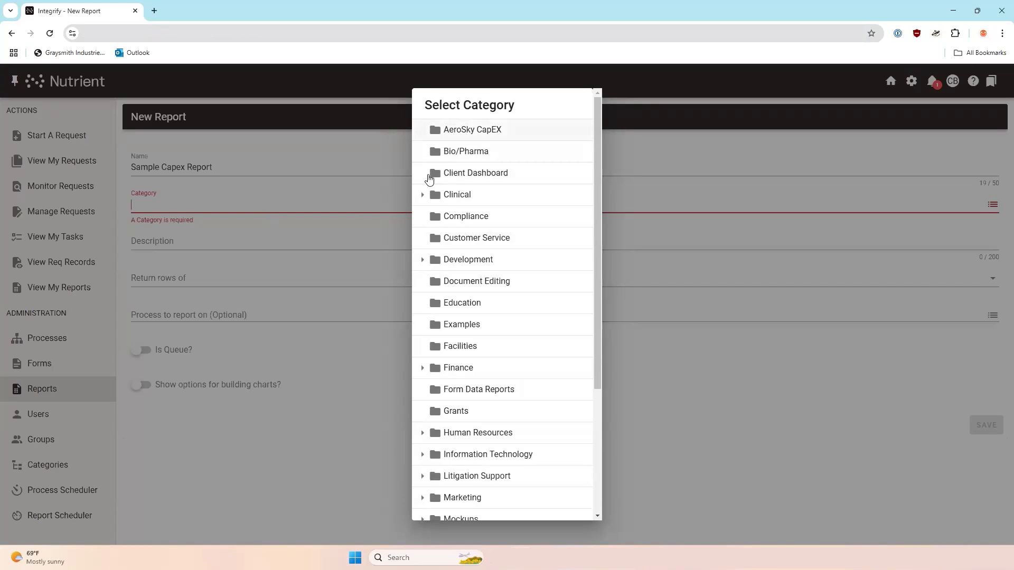
click(432, 329)
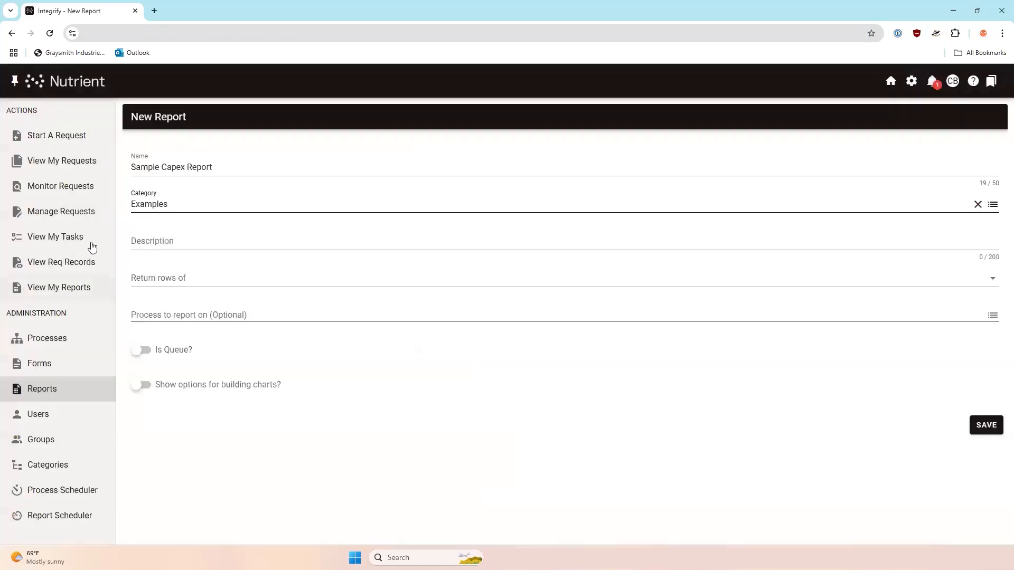
click(155, 244)
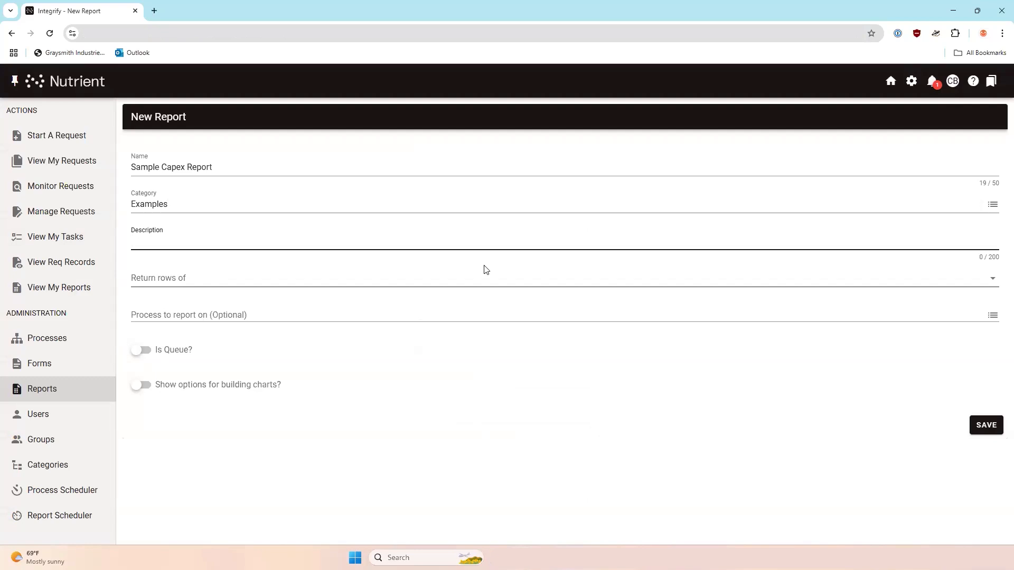
text(Capex Report for training)
key(Tab)
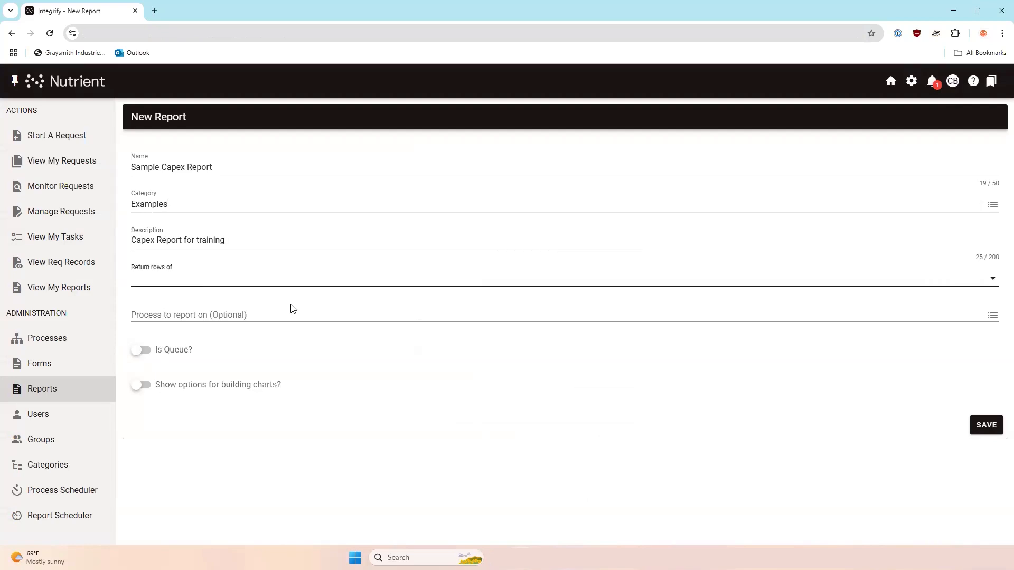
Set the report to return rows of Requests for the Finance process "Graysmith Industries Capex - Demo Ready" and save it.
click(264, 282)
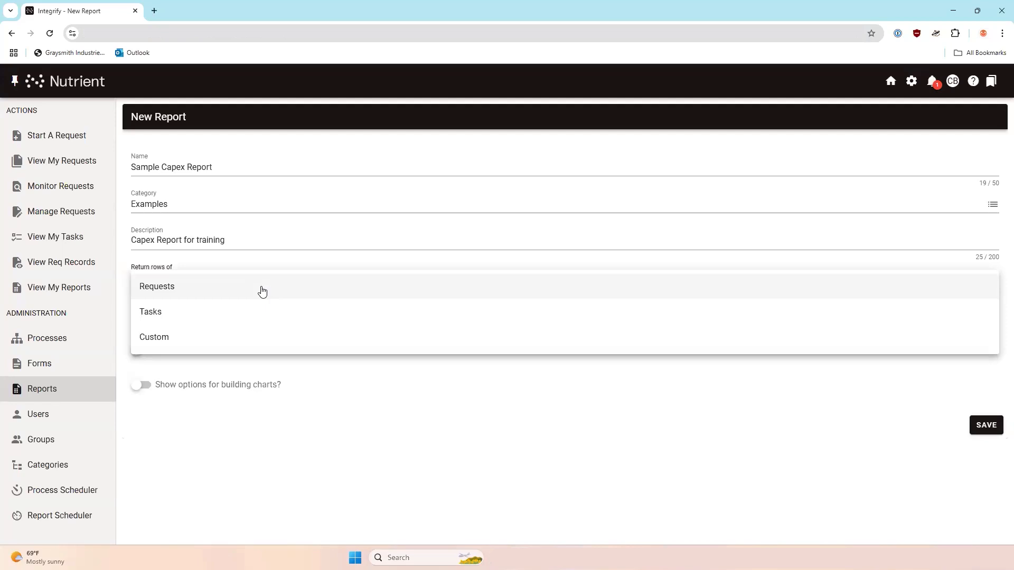
click(262, 290)
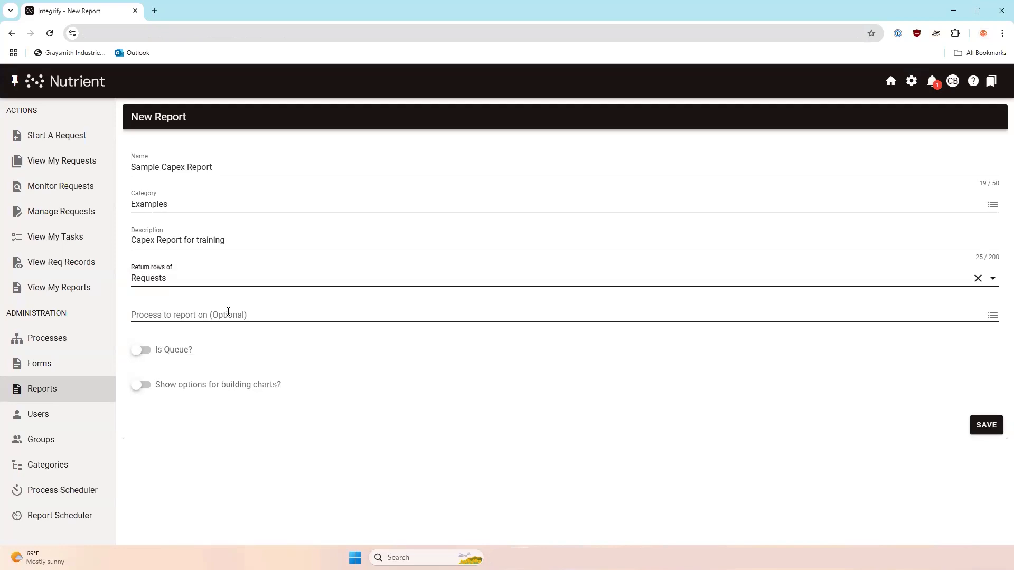
click(228, 312)
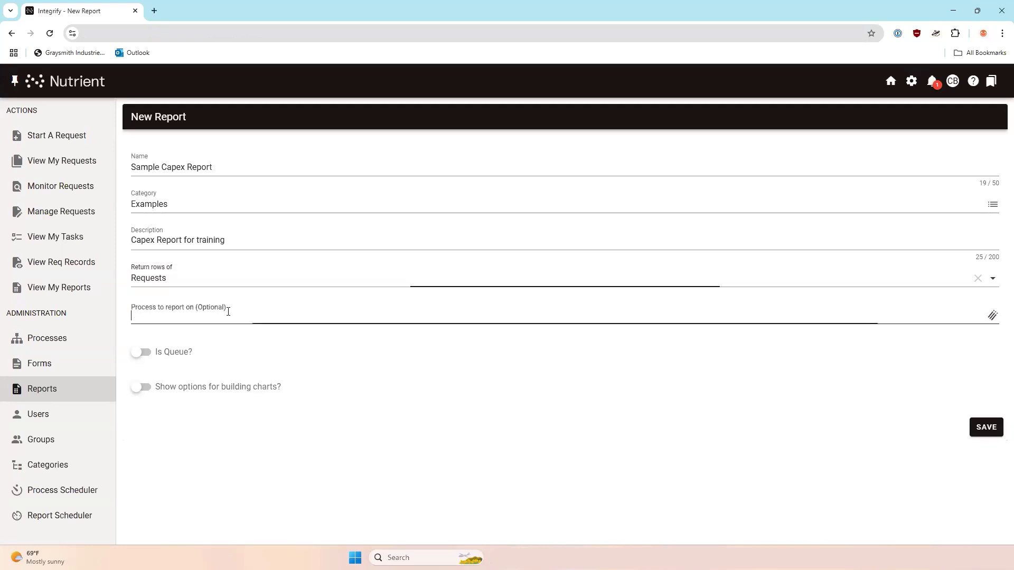
click(992, 316)
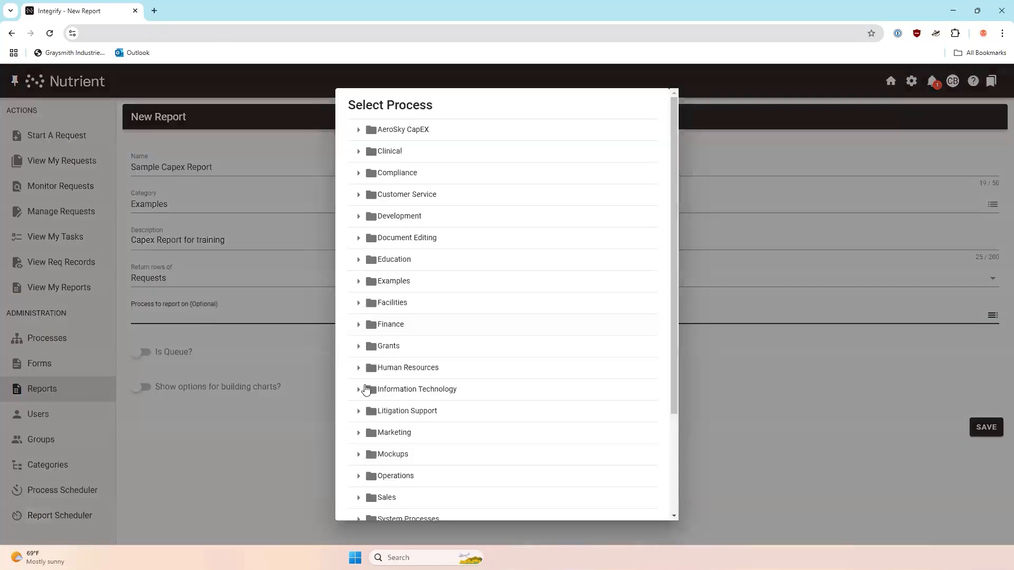
click(365, 325)
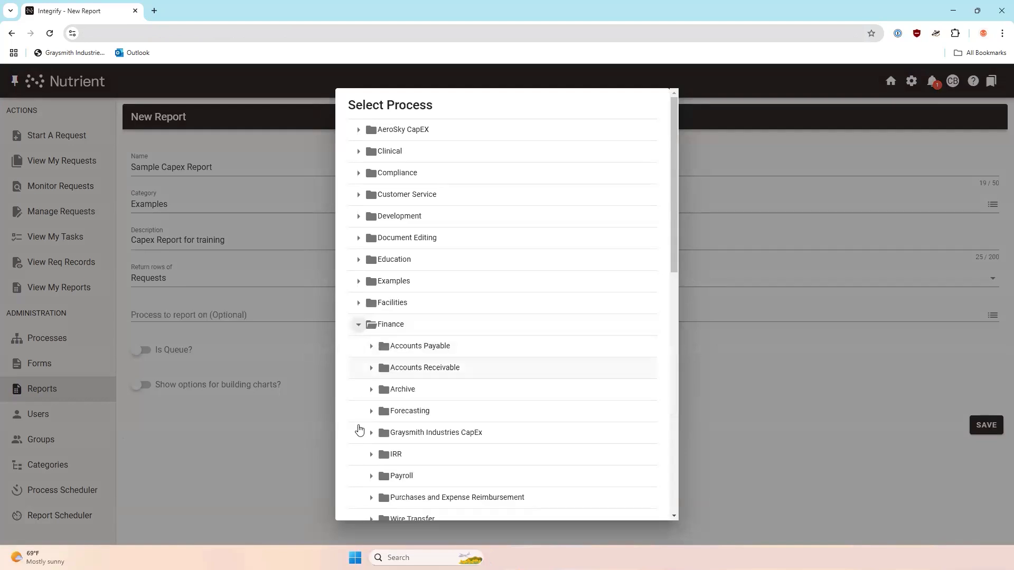
click(370, 433)
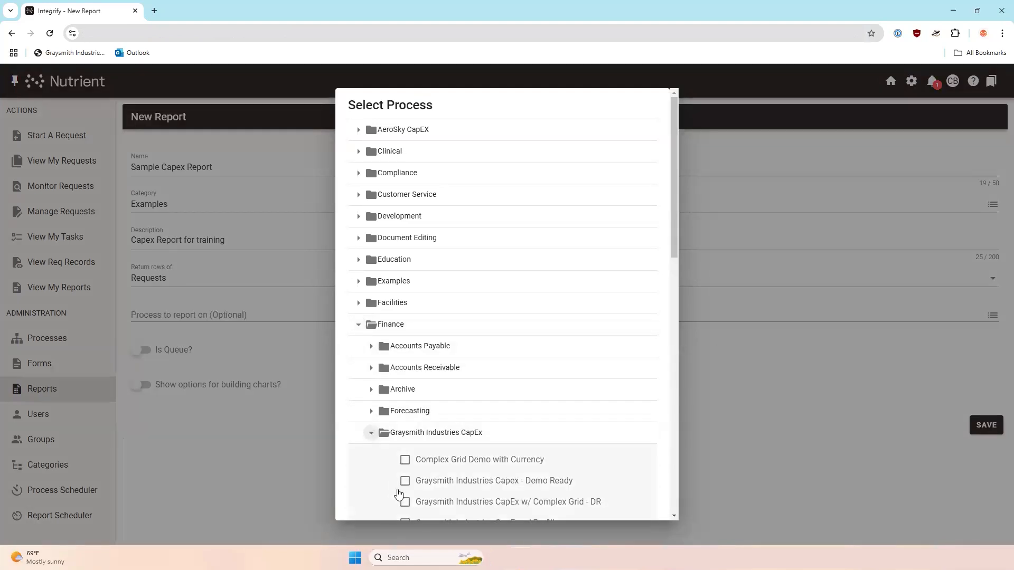
click(404, 481)
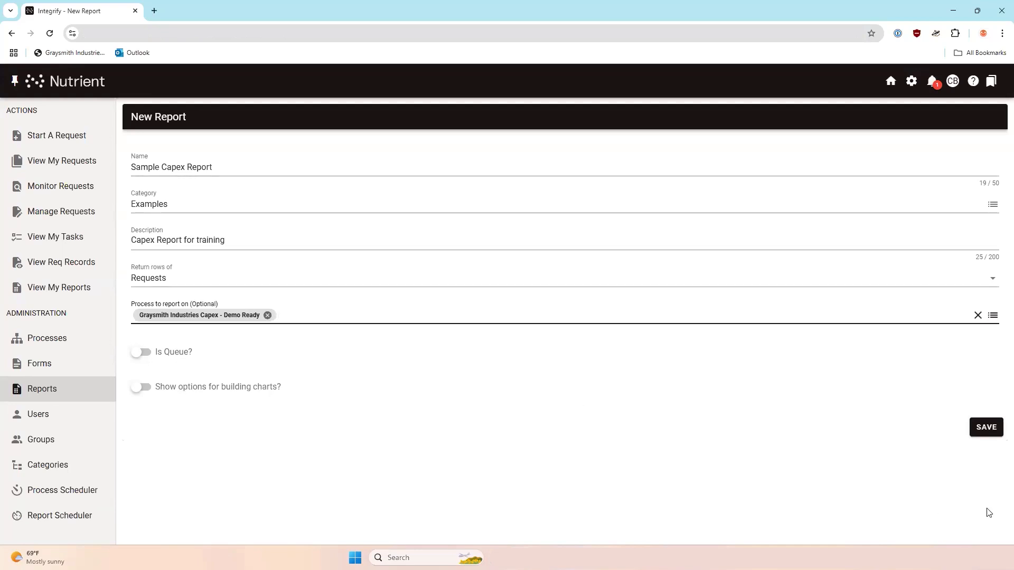
click(983, 428)
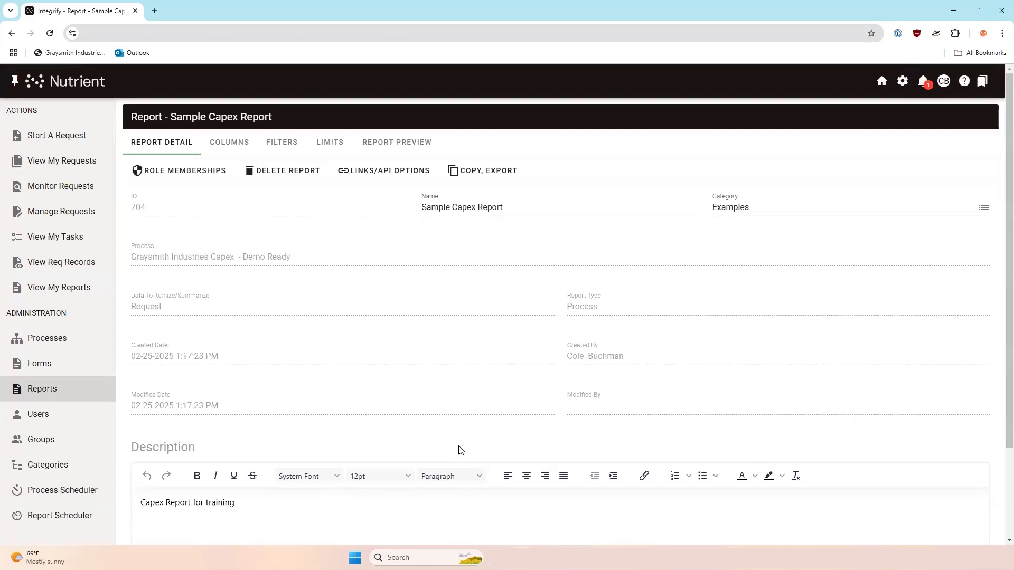
Review the report's links and API options, including the Report SID for API calls.
click(373, 171)
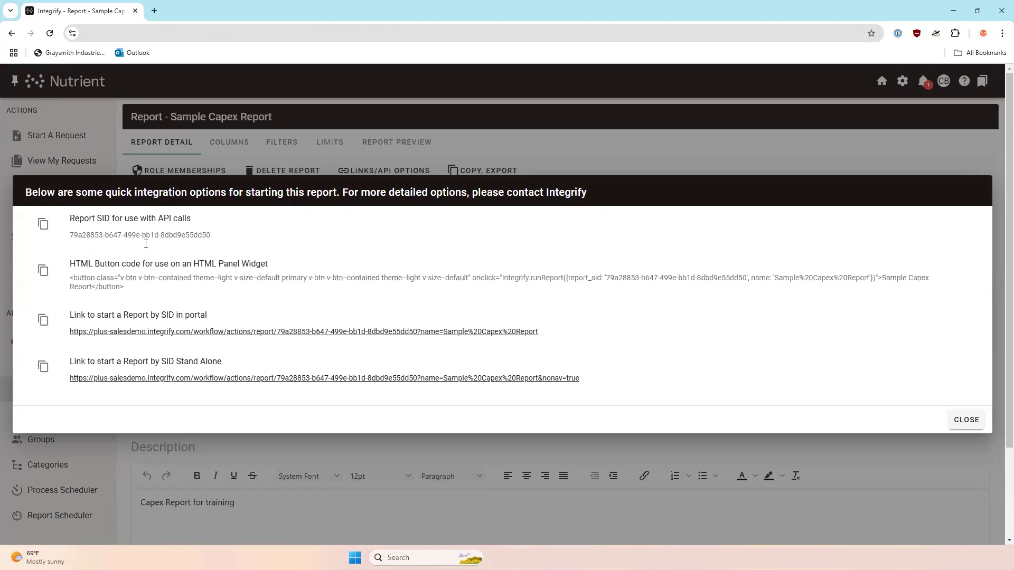
drag(211, 236, 71, 236)
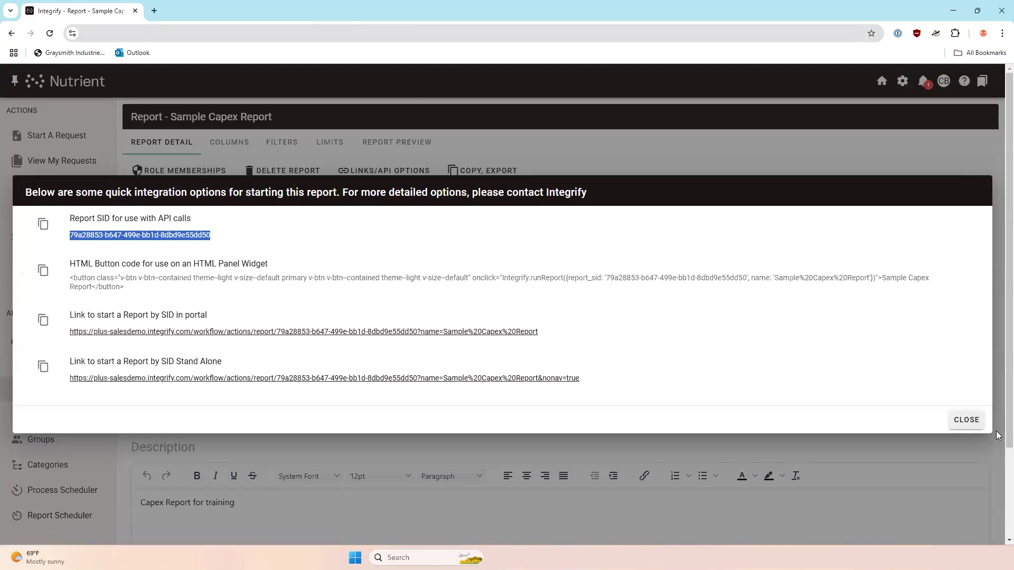
click(960, 421)
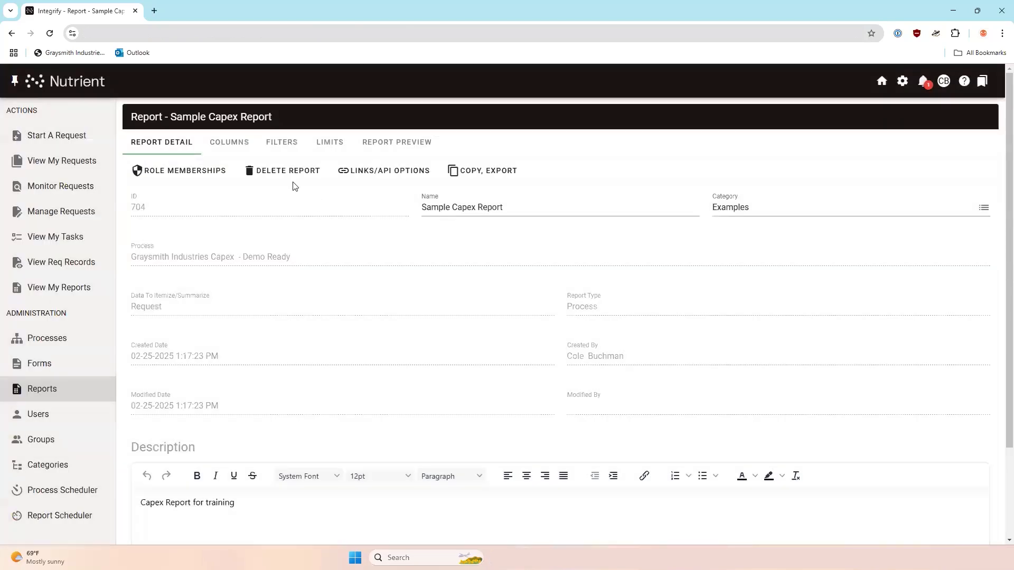
Start a report column with the alias "Request ID", using Request as the source and ID as the field.
click(245, 143)
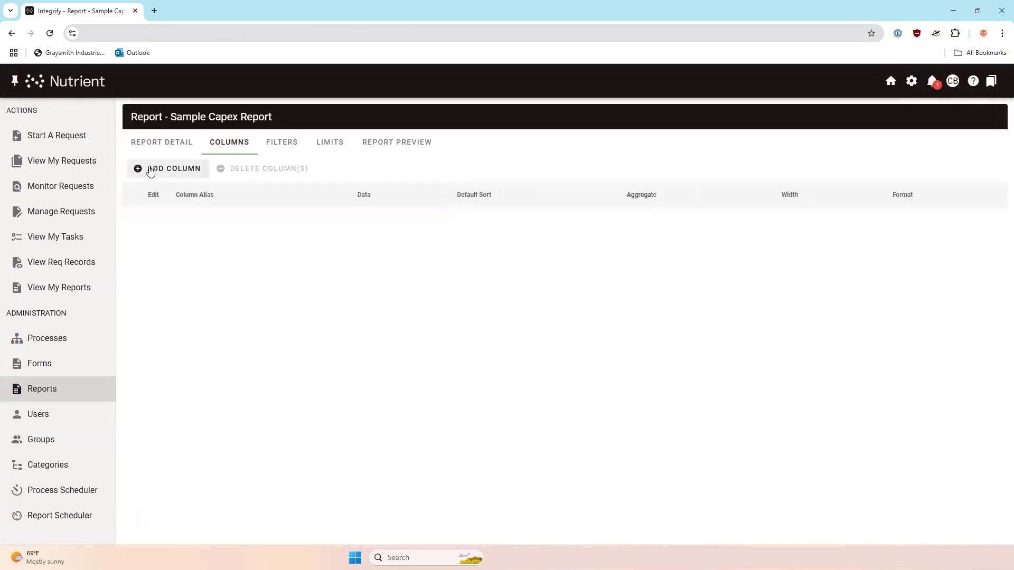
click(150, 169)
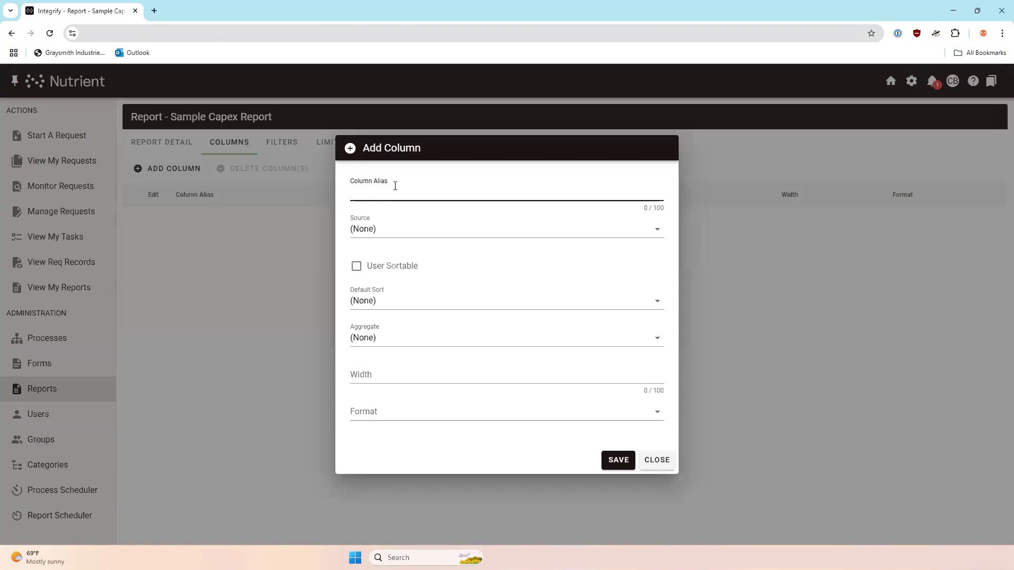
text(Request ID)
click(588, 242)
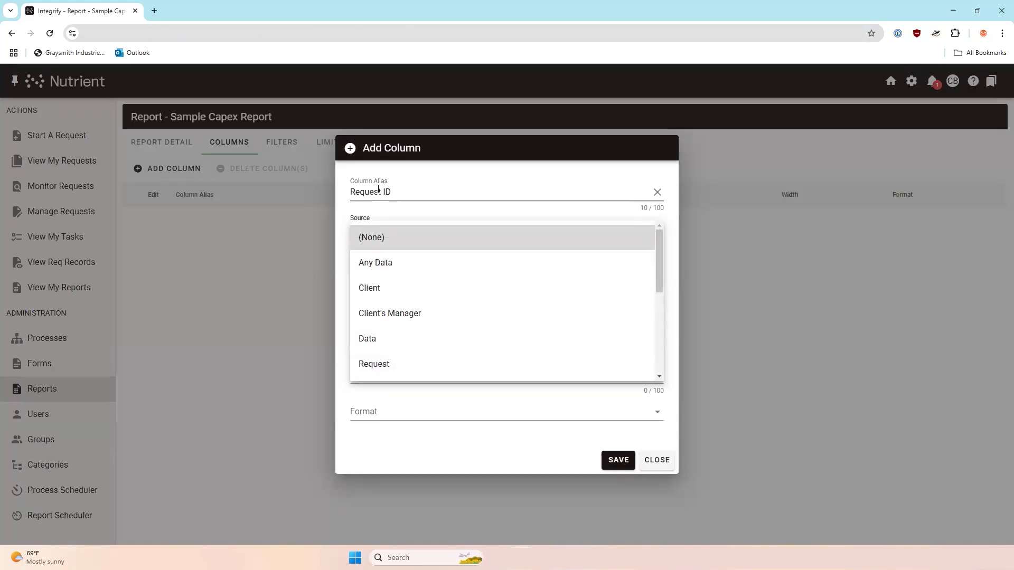
click(369, 365)
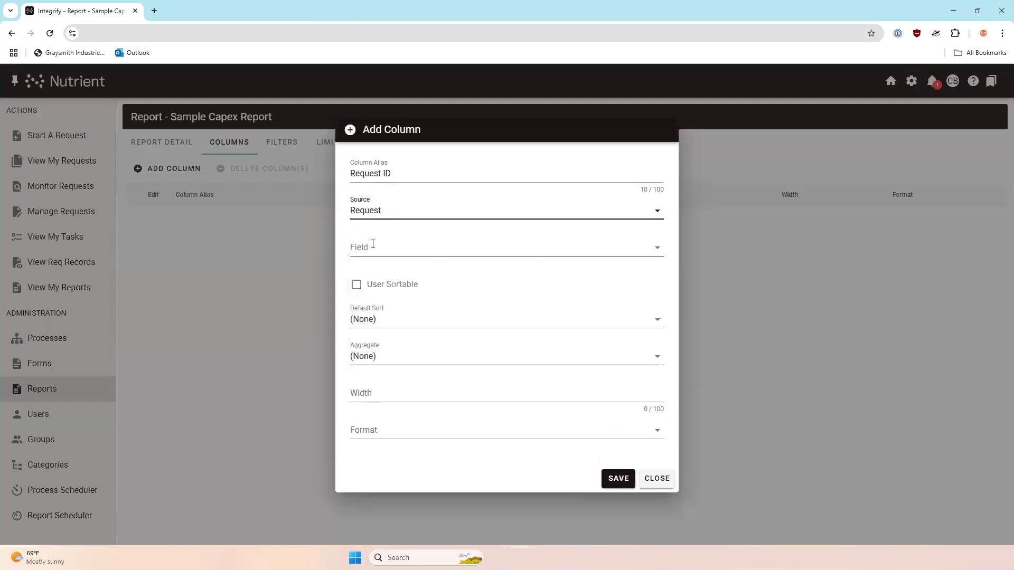
click(373, 247)
click(372, 306)
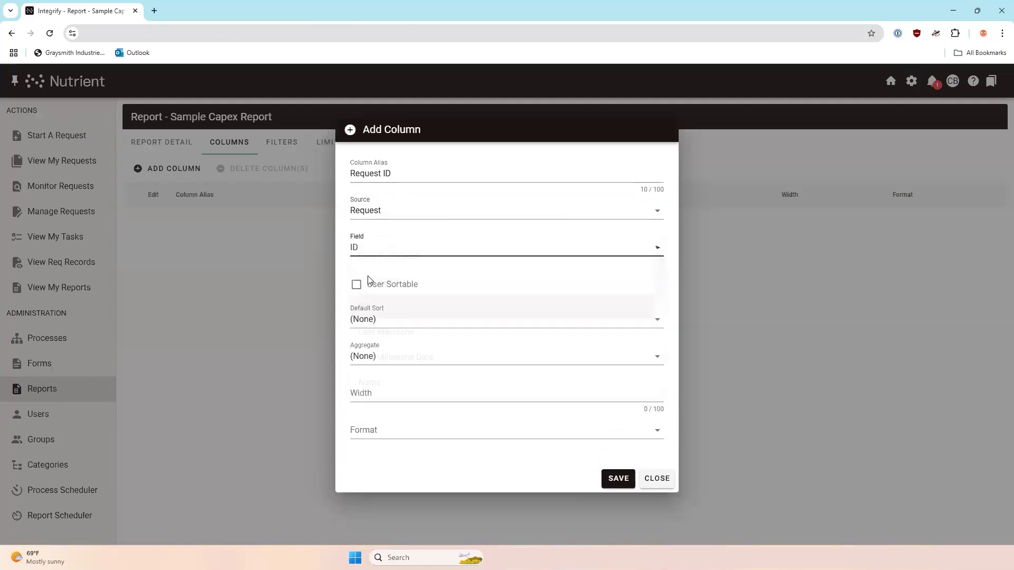
Make the Request ID column user sortable with a Descending default sort and save the column.
click(368, 289)
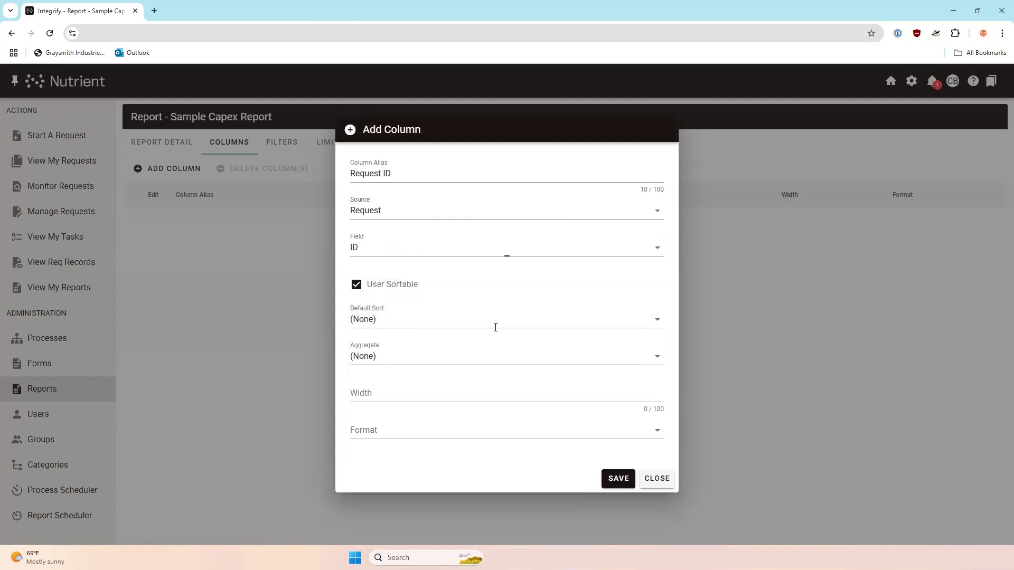
click(453, 327)
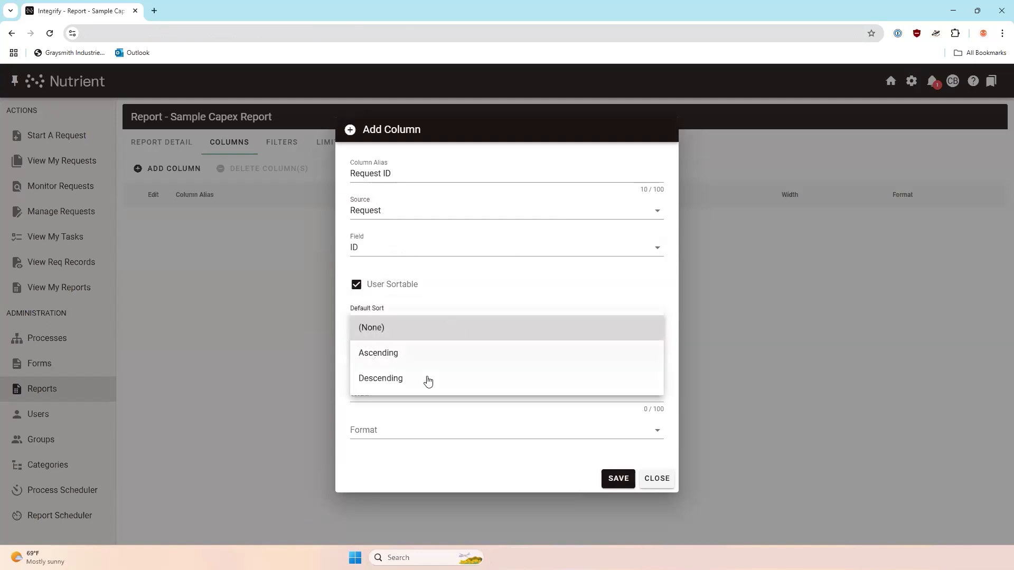
click(428, 380)
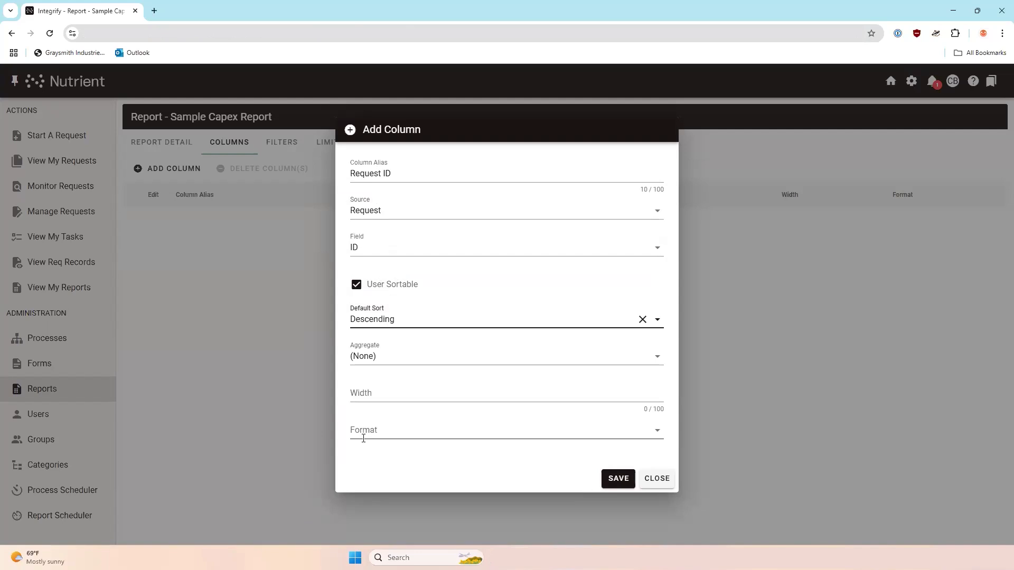
click(612, 478)
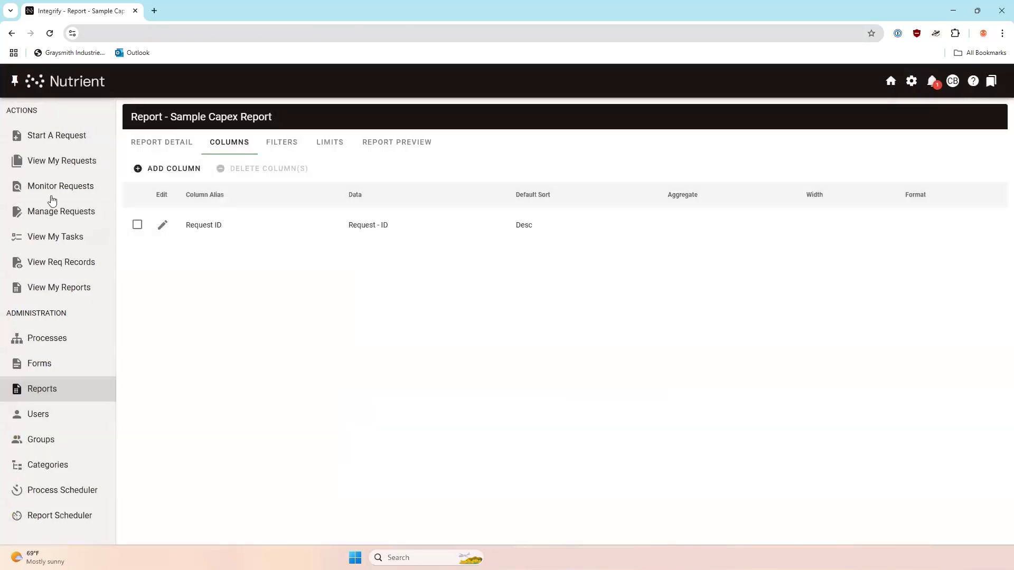
Start a report column with the alias "Project Name", using Data as the source and Capex Form as the task.
click(164, 170)
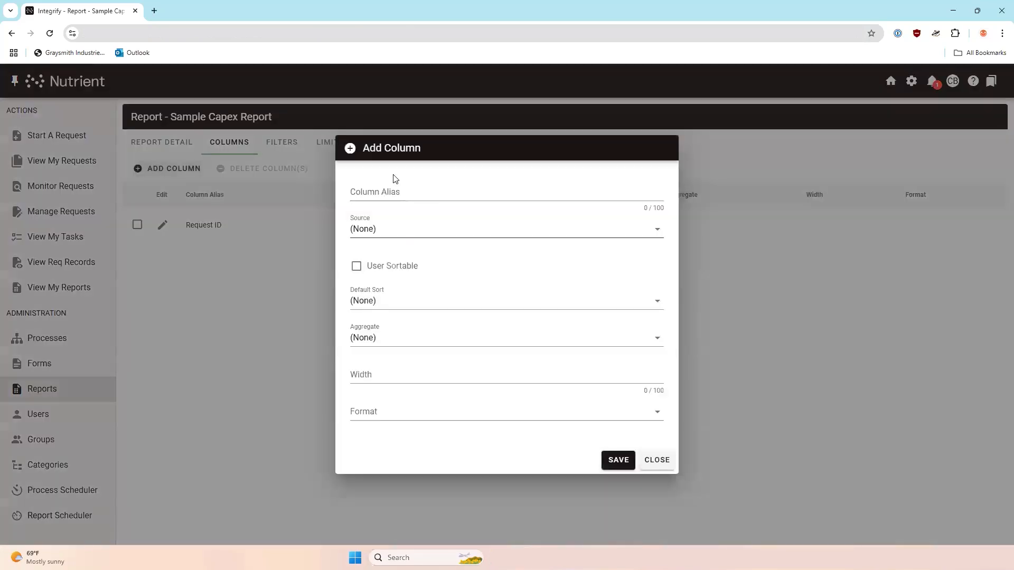
click(394, 190)
text(Project Name)
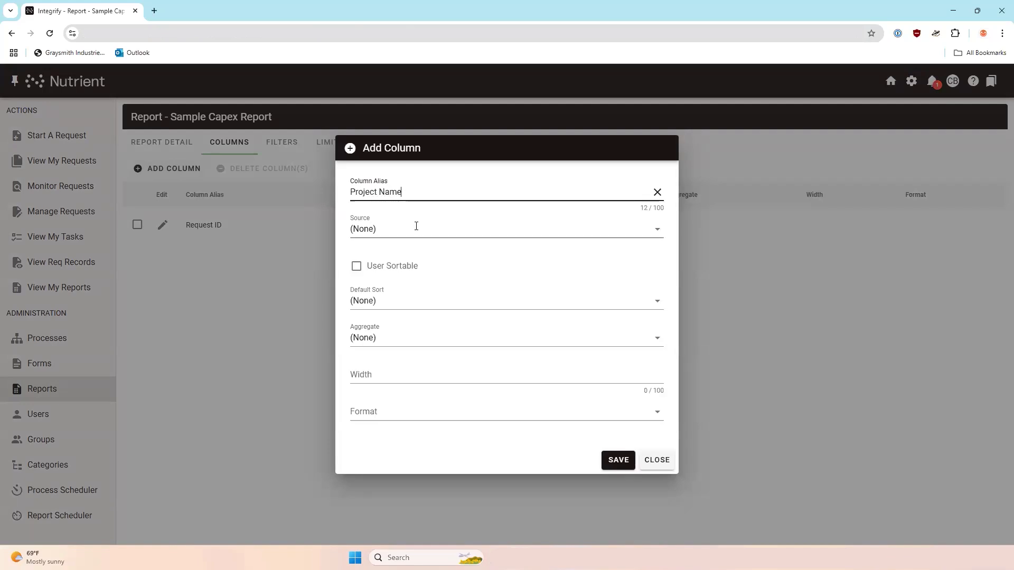
click(416, 226)
click(389, 339)
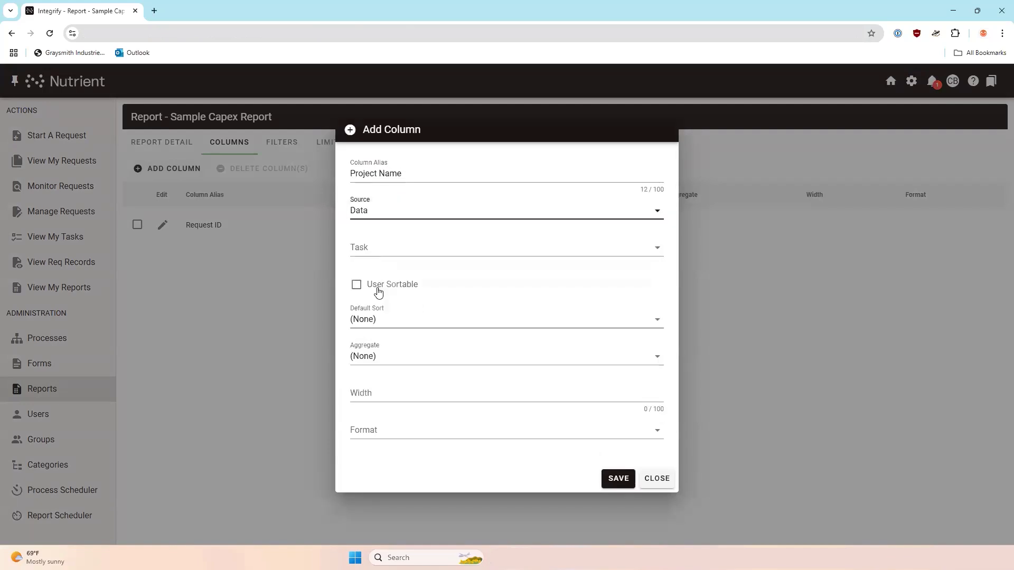
click(370, 248)
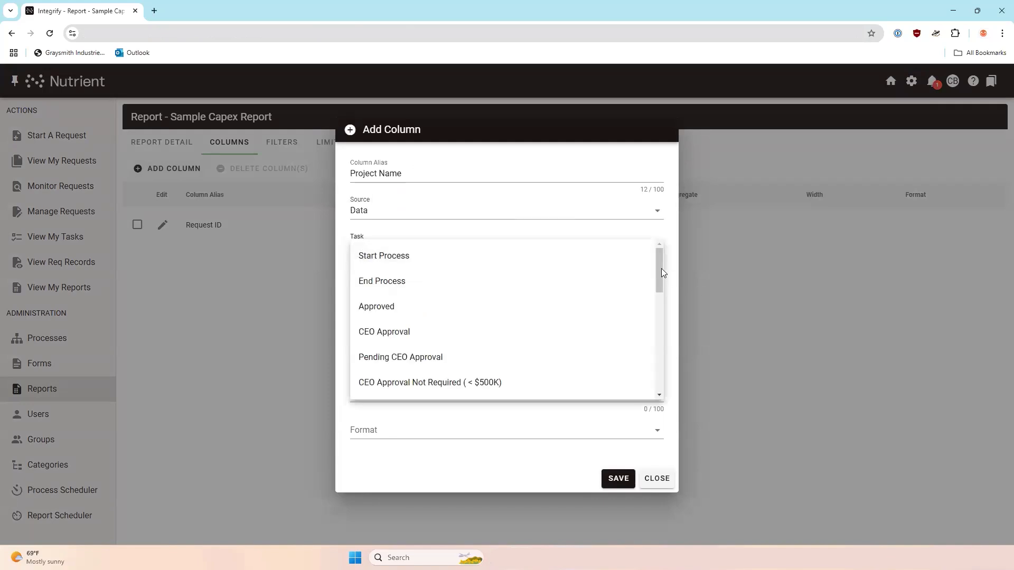
scroll(651, 343, down, 8)
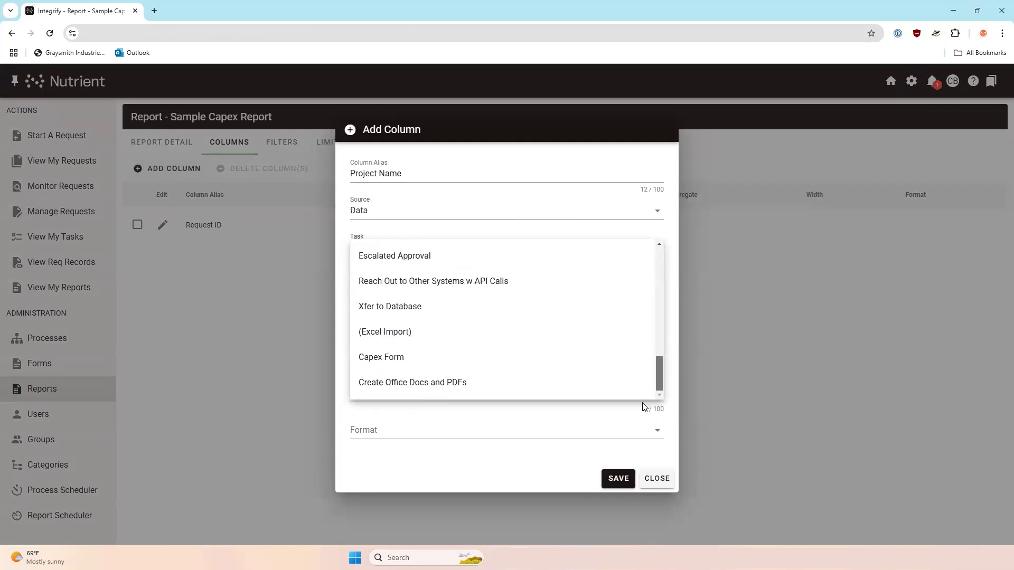
click(403, 357)
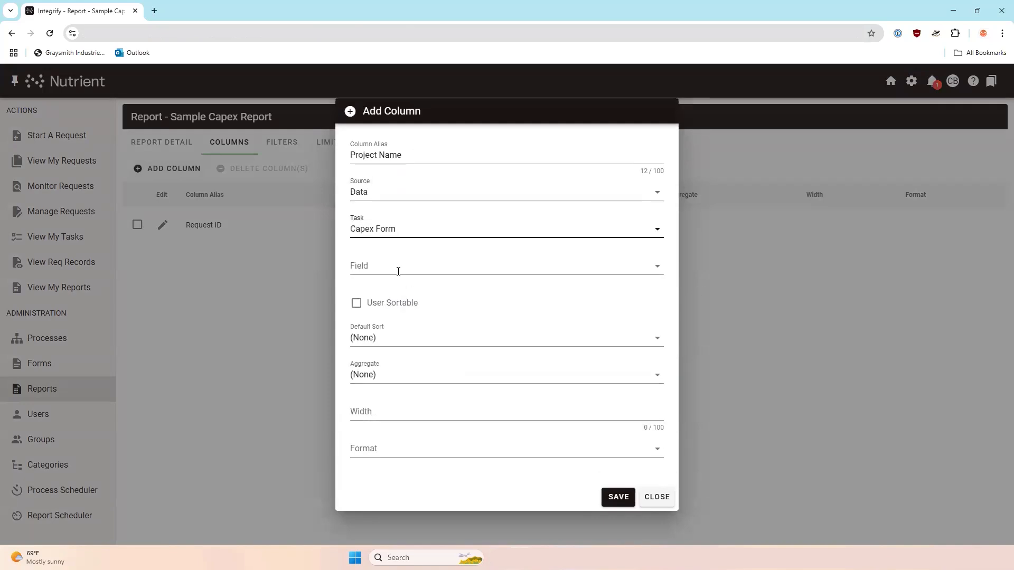
Set the Project Name column's field to Project Title, make it user sortable and save the column.
click(398, 275)
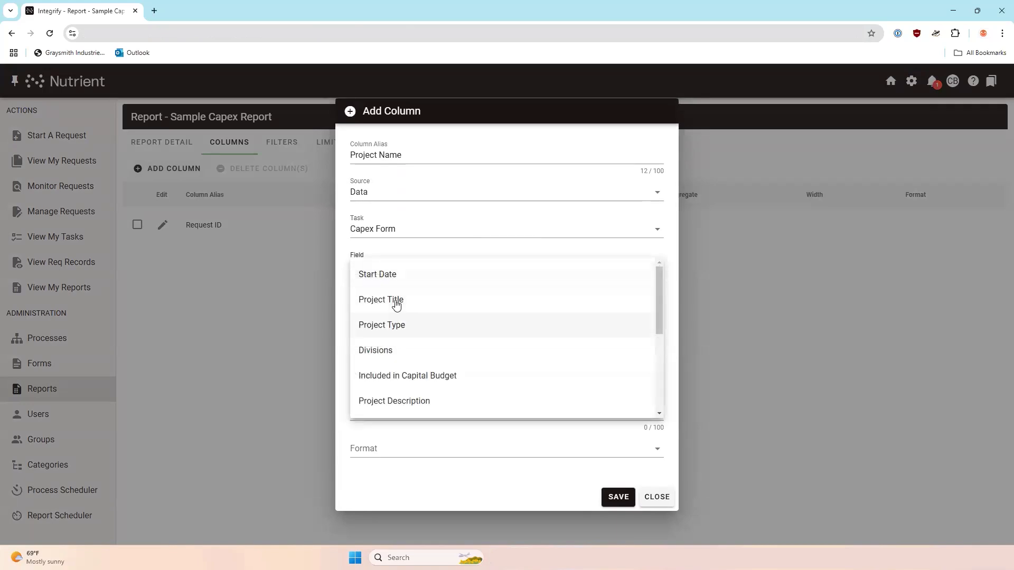
click(399, 300)
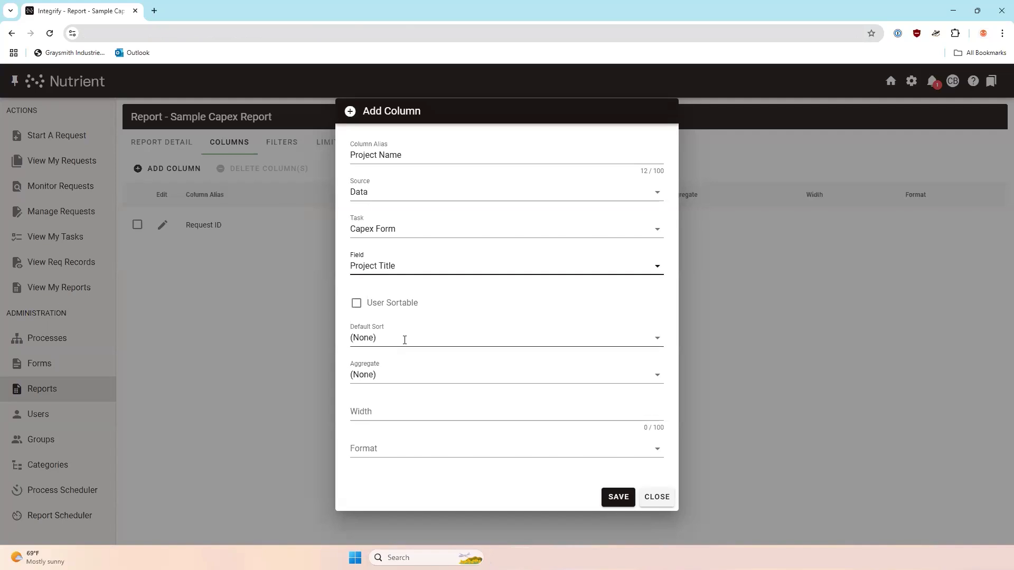
click(374, 307)
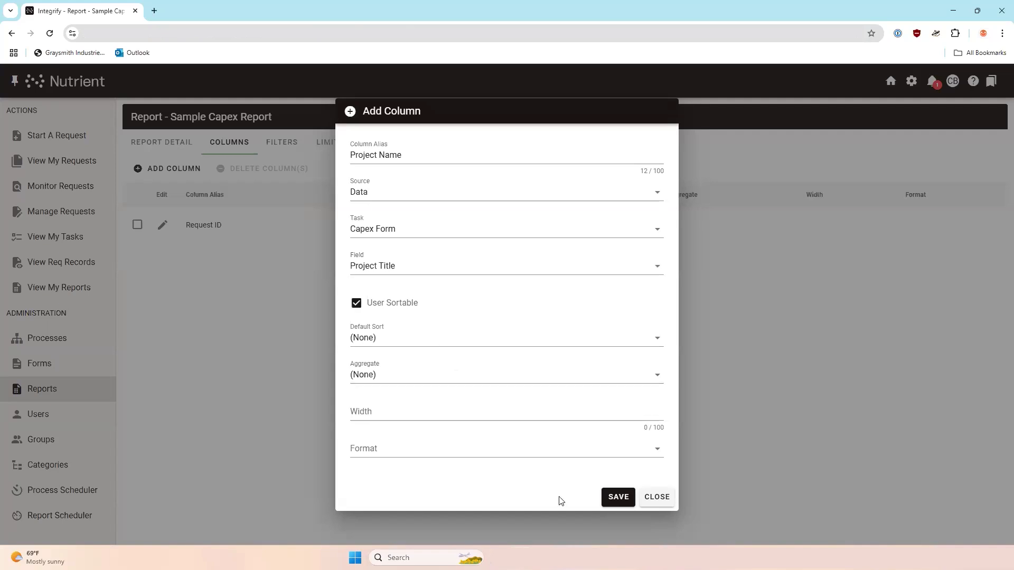
click(610, 499)
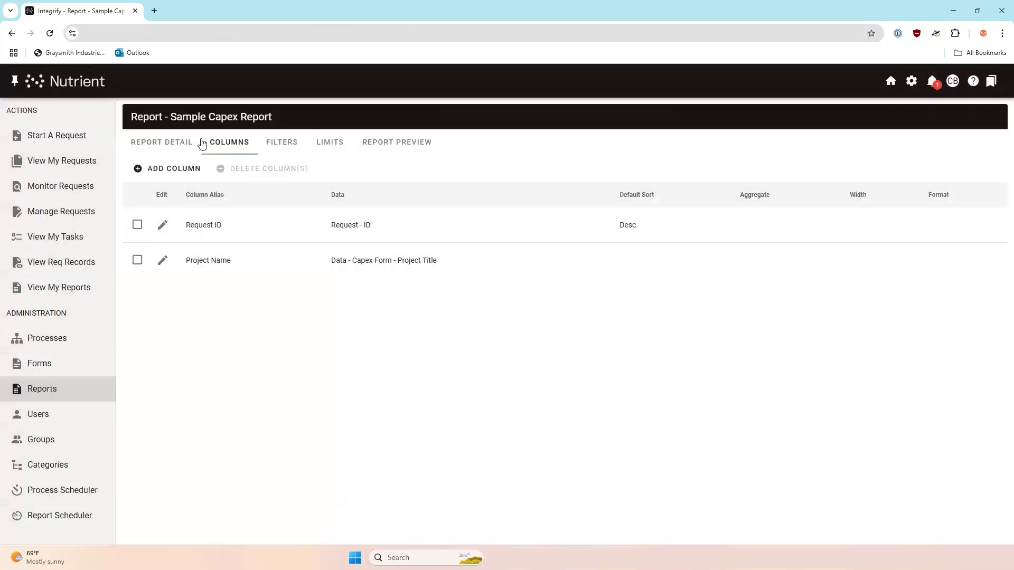
Add and save a column with the alias "Requester", using Request as the source and Name as the field.
click(191, 164)
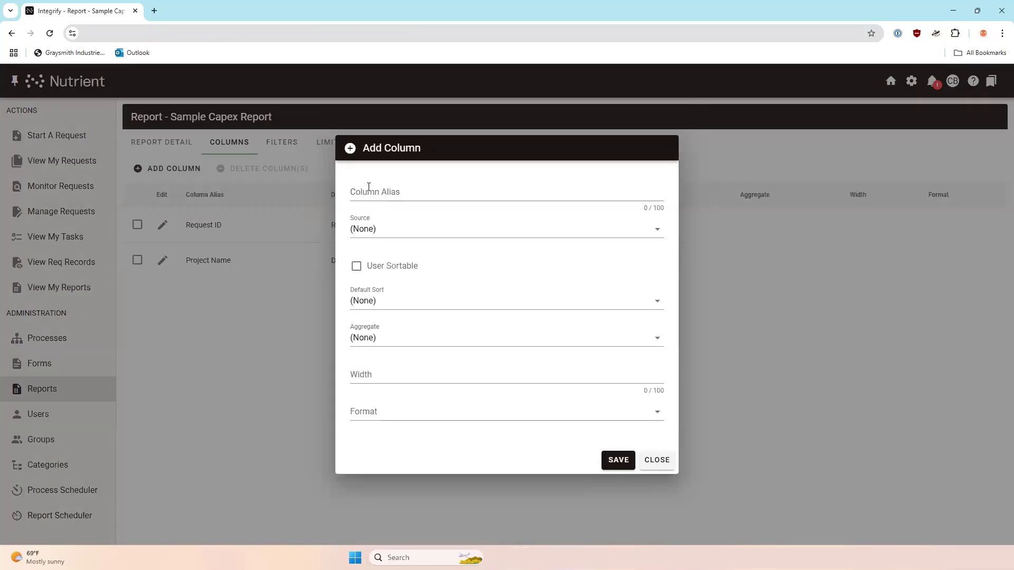
click(374, 188)
text(Requester)
key(Tab)
key(Down)
click(401, 247)
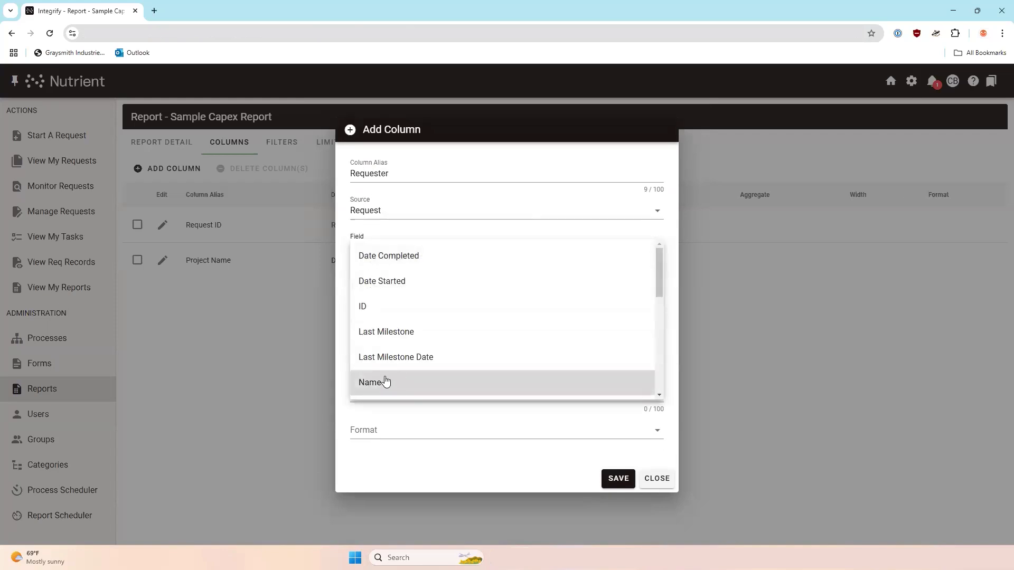
click(385, 381)
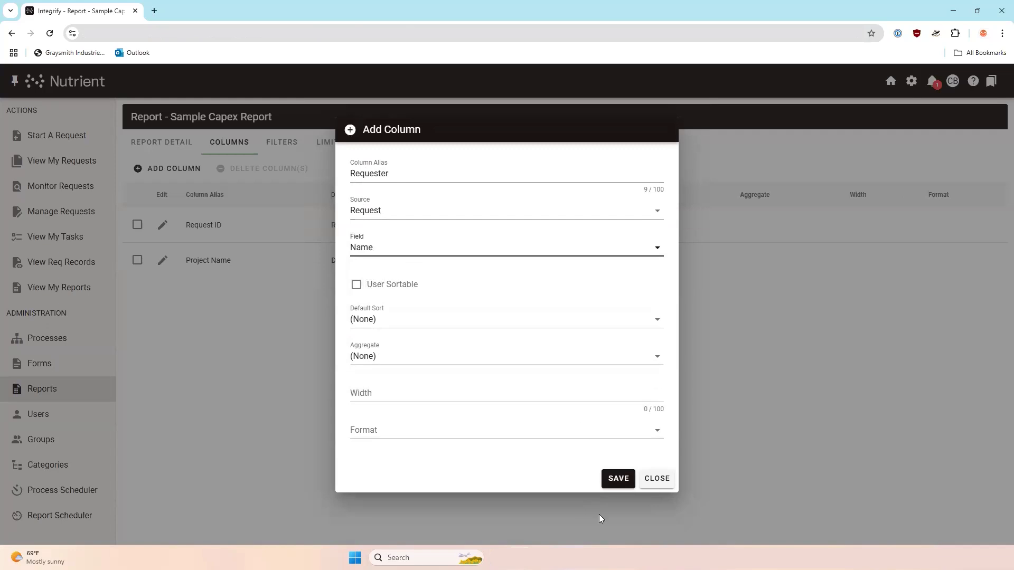
click(619, 477)
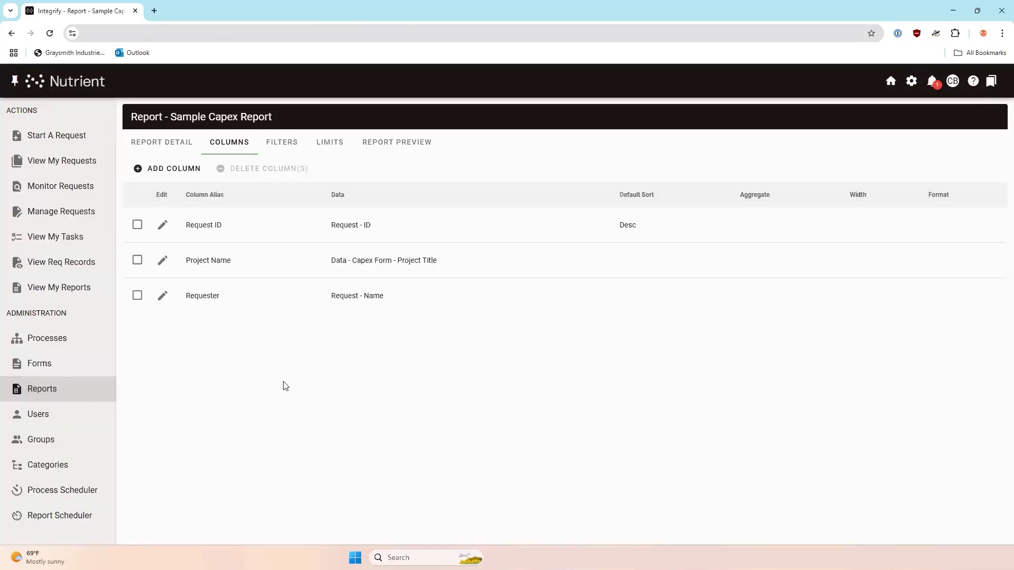
Add and save a column with the alias "Status", using Request as the source and Last Milestone as the field.
click(154, 168)
click(401, 186)
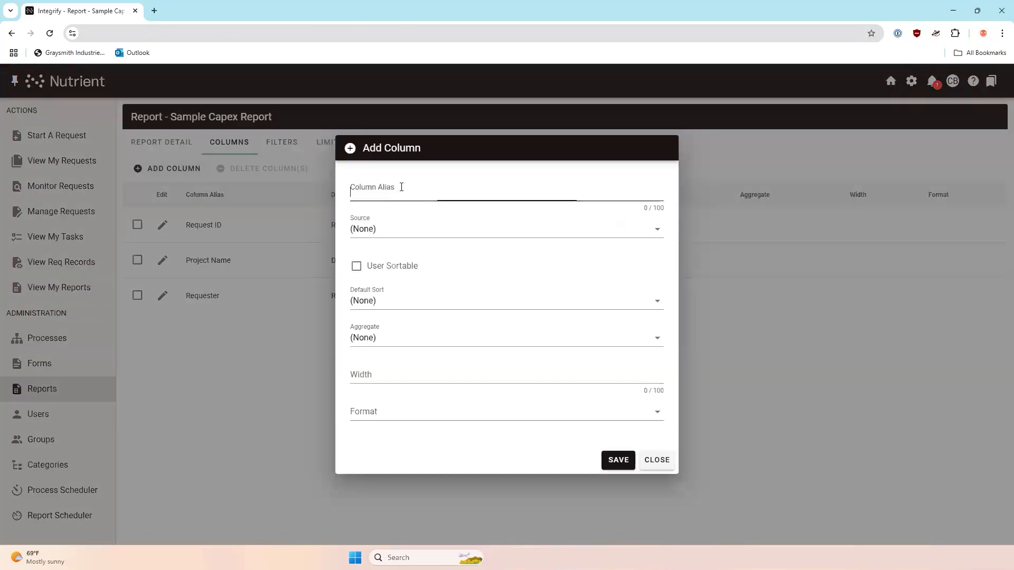
text(Status)
key(Tab)
key(Down)
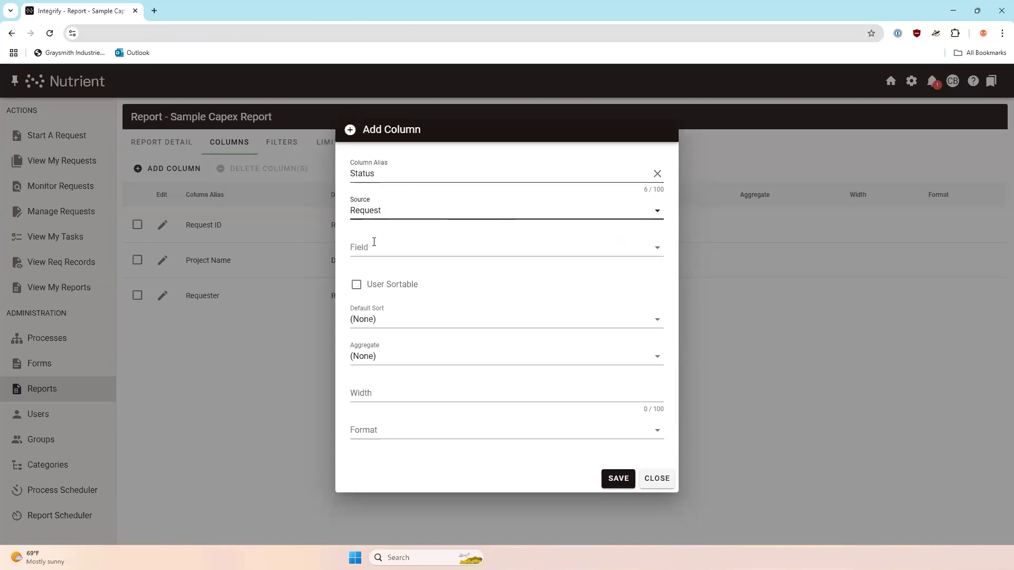
click(372, 249)
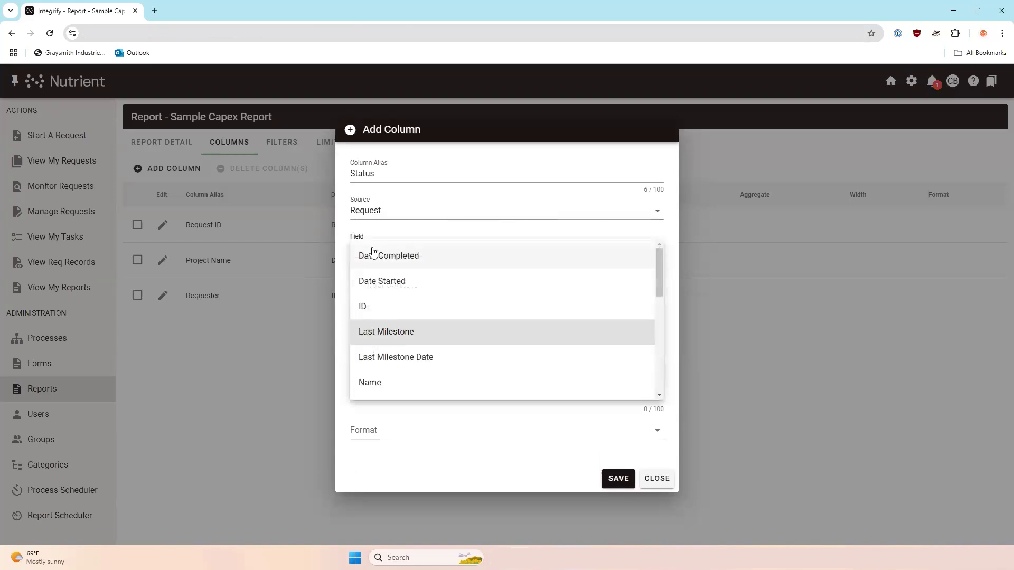
click(395, 337)
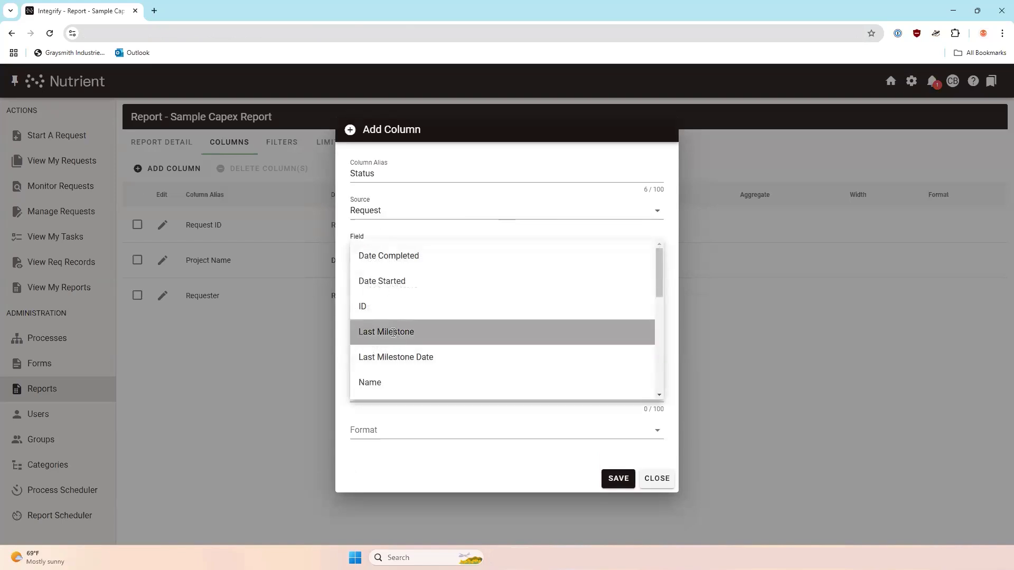
click(611, 478)
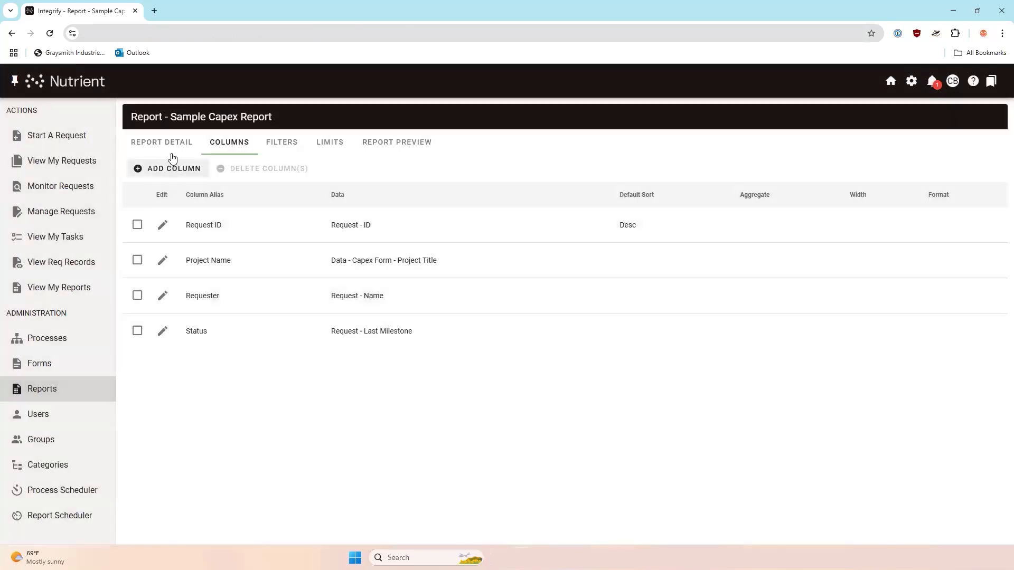
Start a column with the alias "Amount", using source Data, task Capex Form and field Amount for Approval.
click(170, 167)
click(369, 190)
text(Amount)
key(Tab)
key(Down)
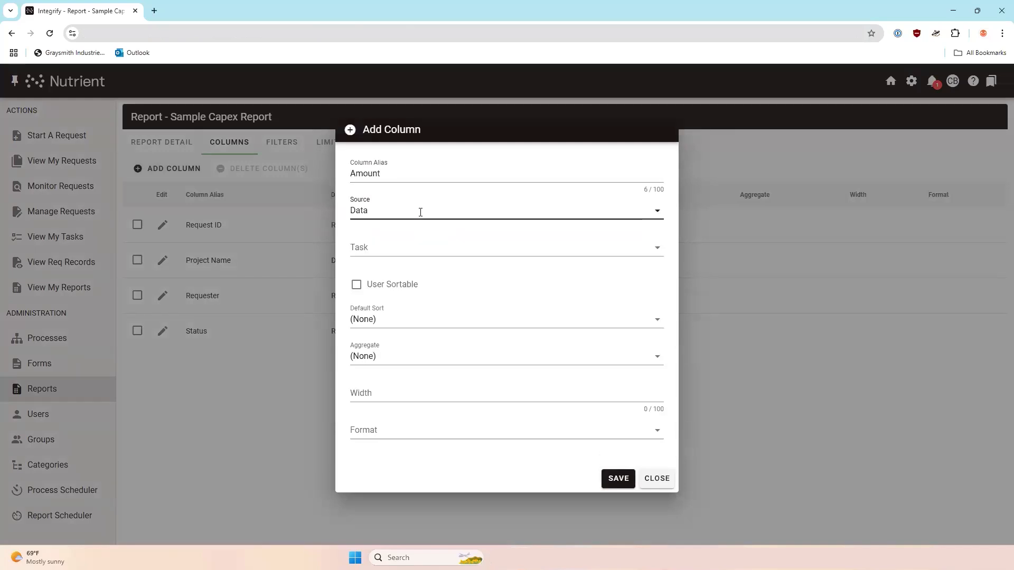
click(407, 253)
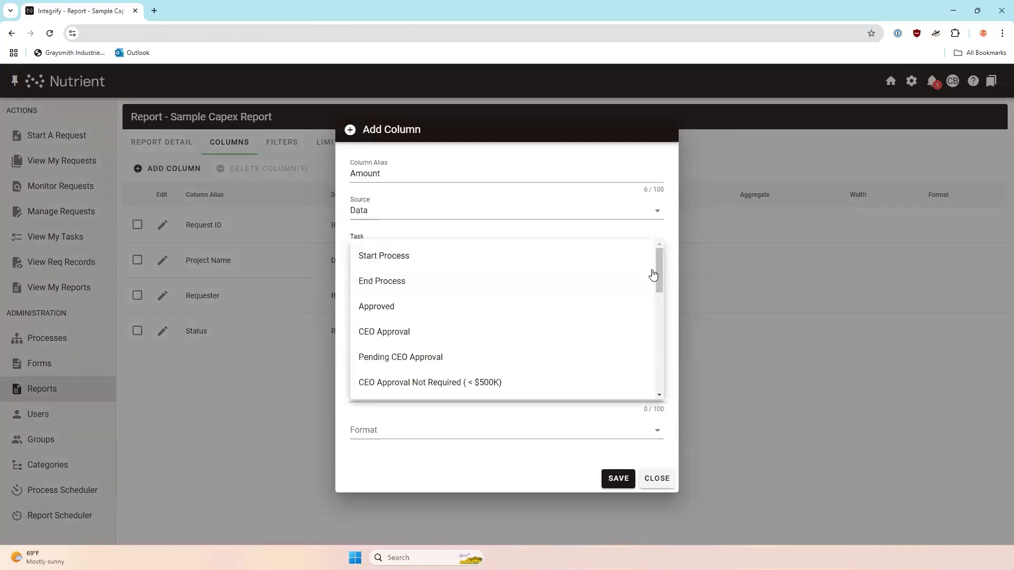
scroll(657, 268, down, 7)
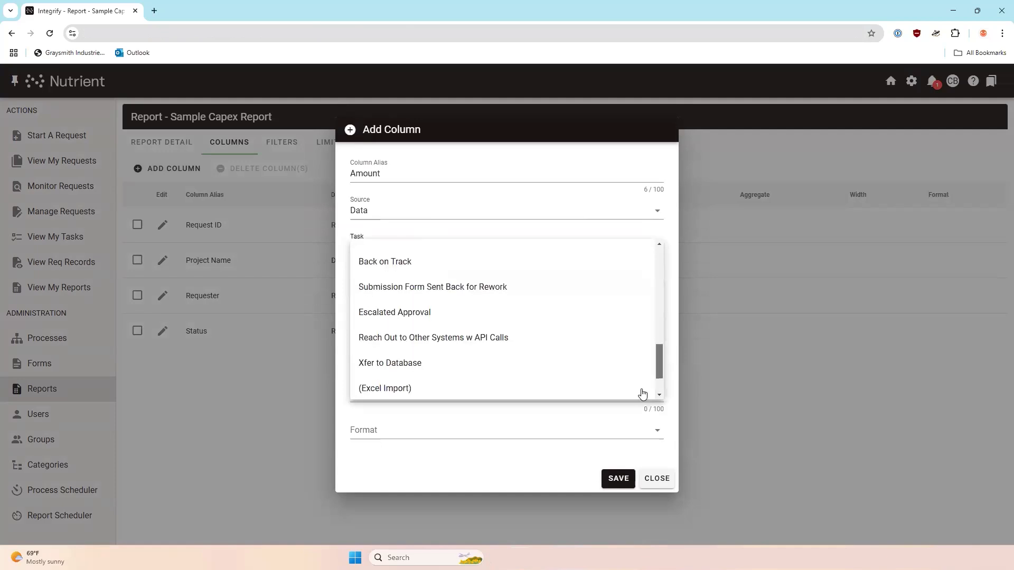
drag(660, 365, 655, 383)
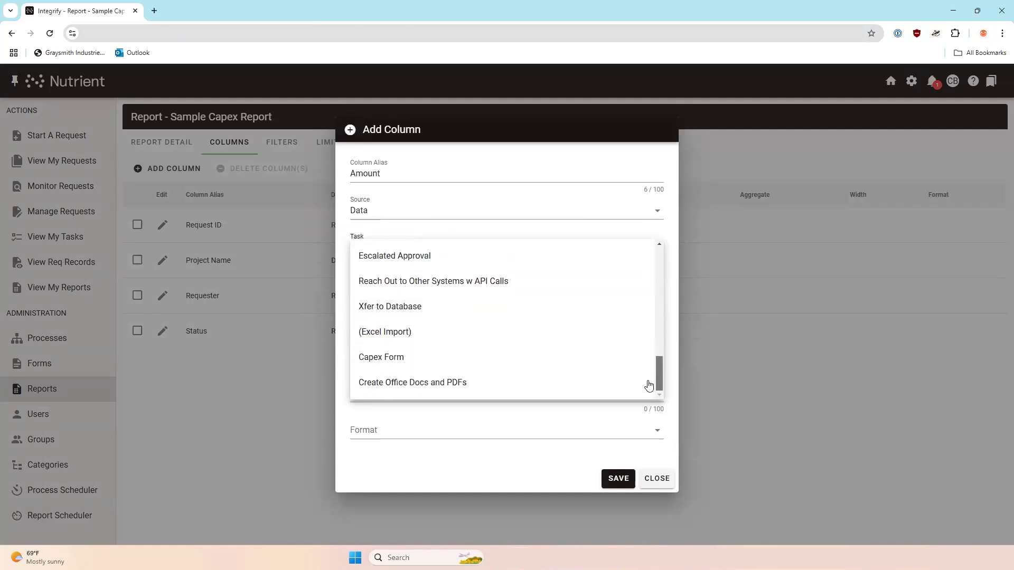
click(369, 358)
click(375, 263)
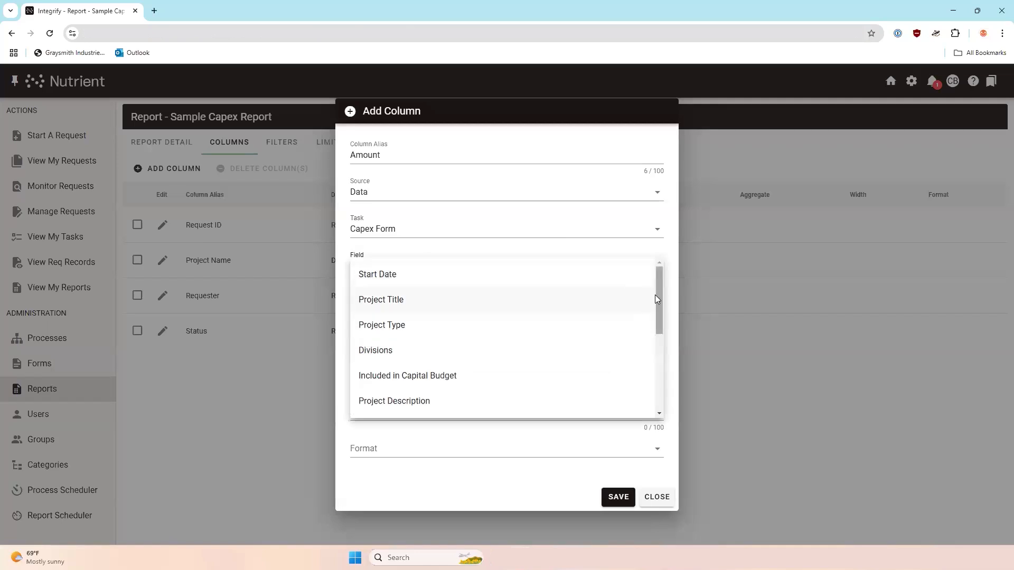
drag(657, 304, 650, 393)
click(434, 401)
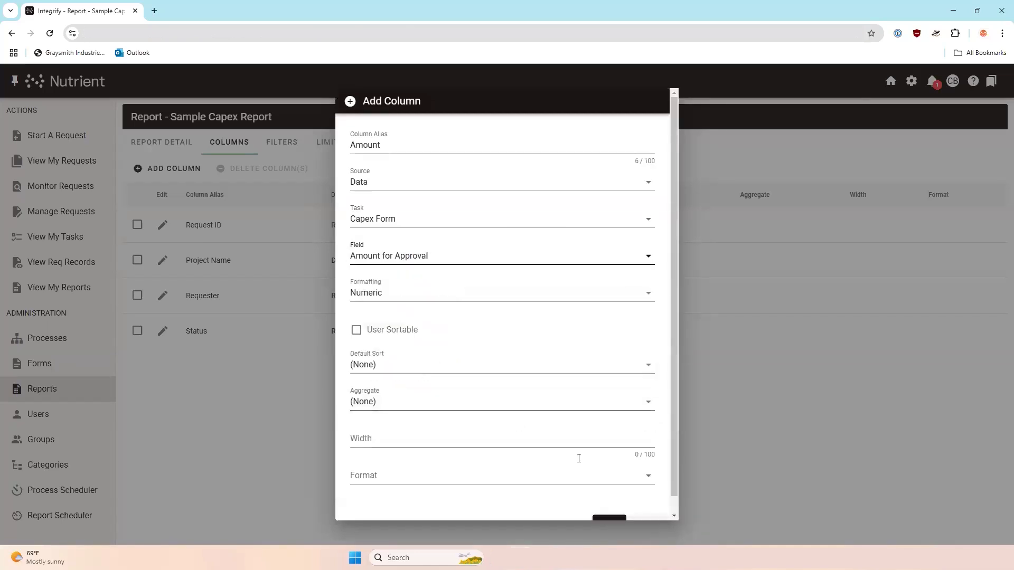
Set the Amount column's format to Currency and save the column.
click(437, 473)
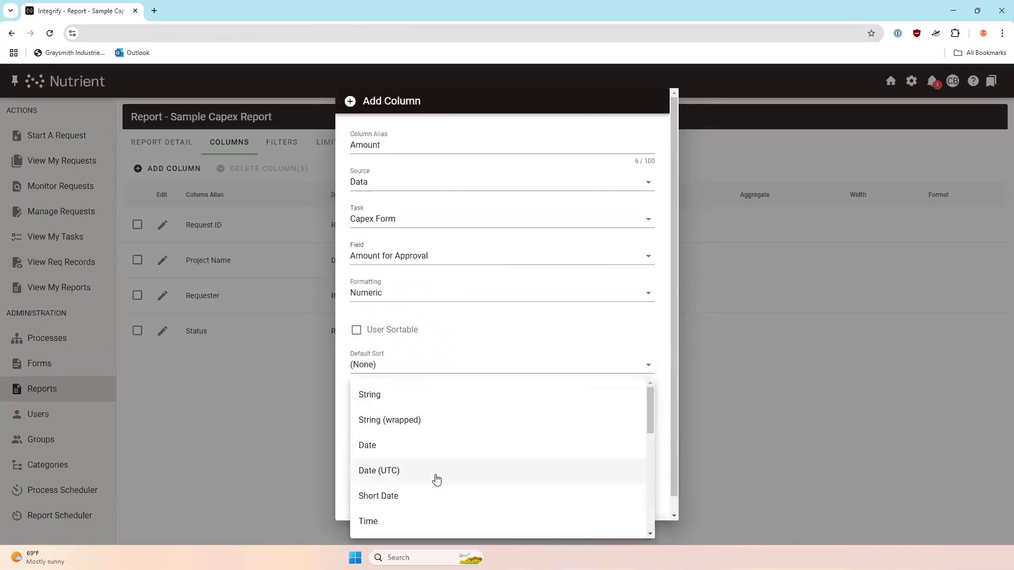
drag(646, 394, 647, 439)
scroll(480, 423, down, 1)
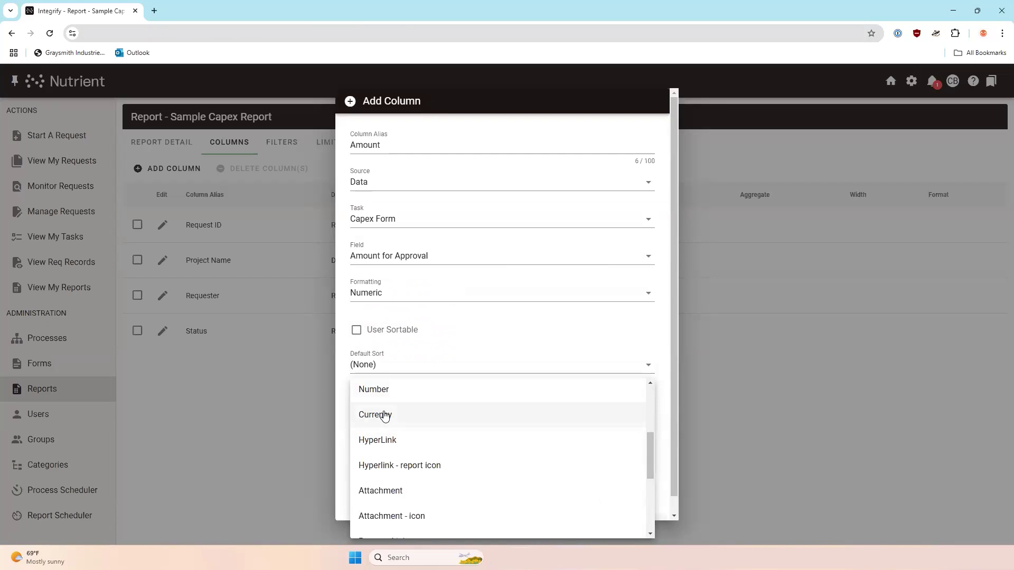
click(453, 426)
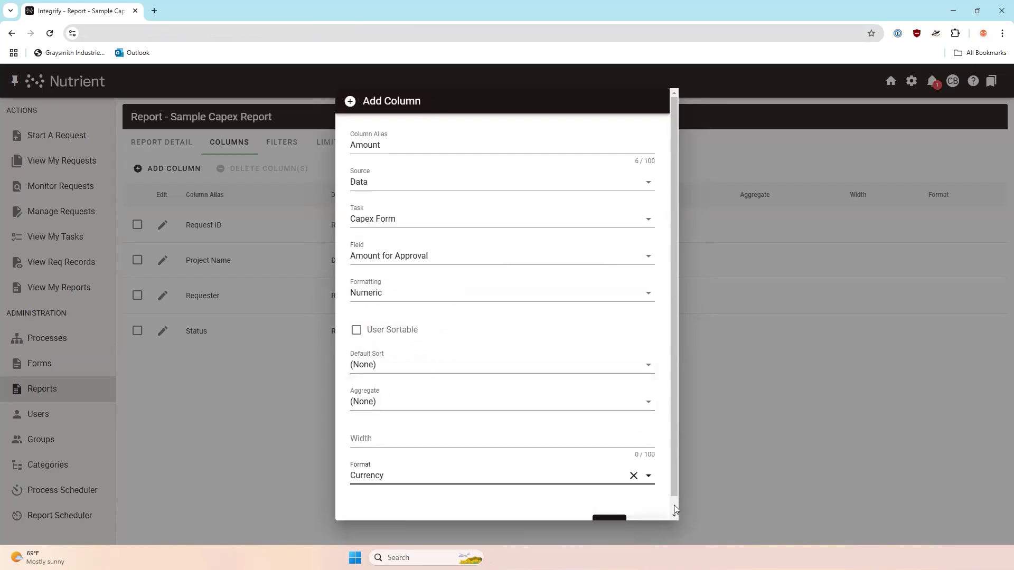
scroll(674, 509, down, 1)
click(608, 507)
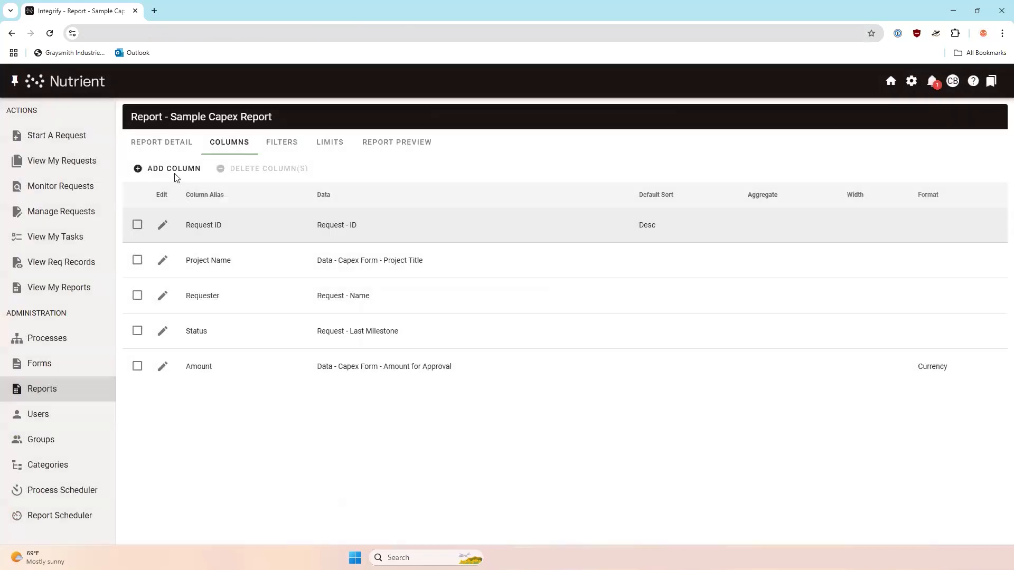
Start a column with the alias "Justification", using source Data, task Capex Form and field Supporting Documentation.
click(170, 168)
click(377, 191)
text(Jus)
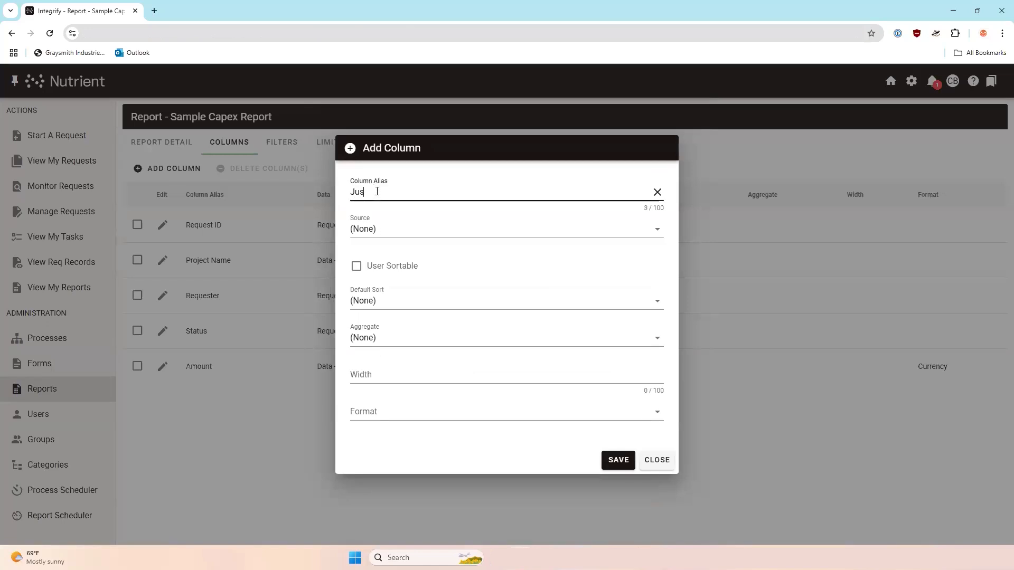
text(tification)
click(377, 229)
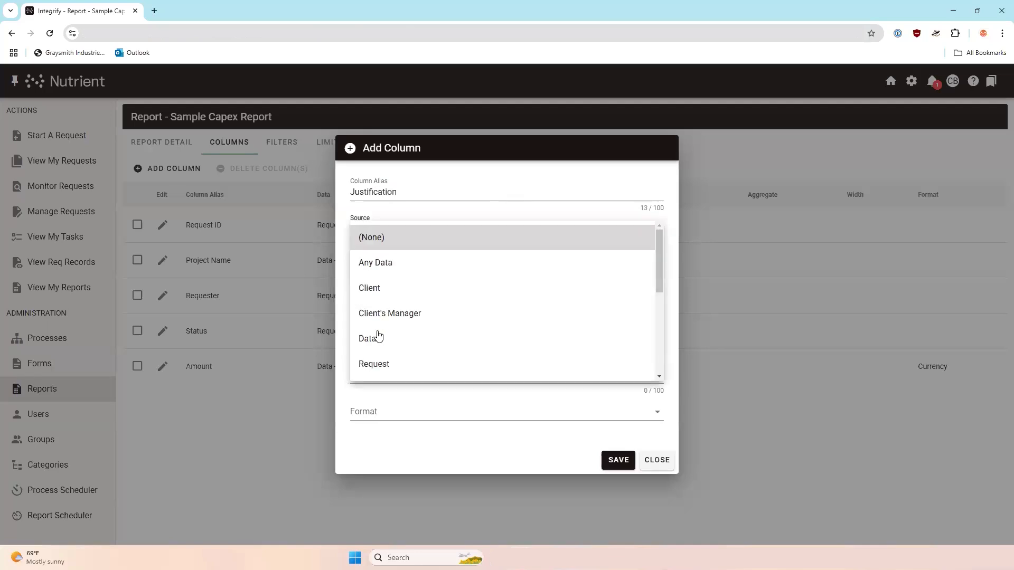
click(377, 337)
click(654, 248)
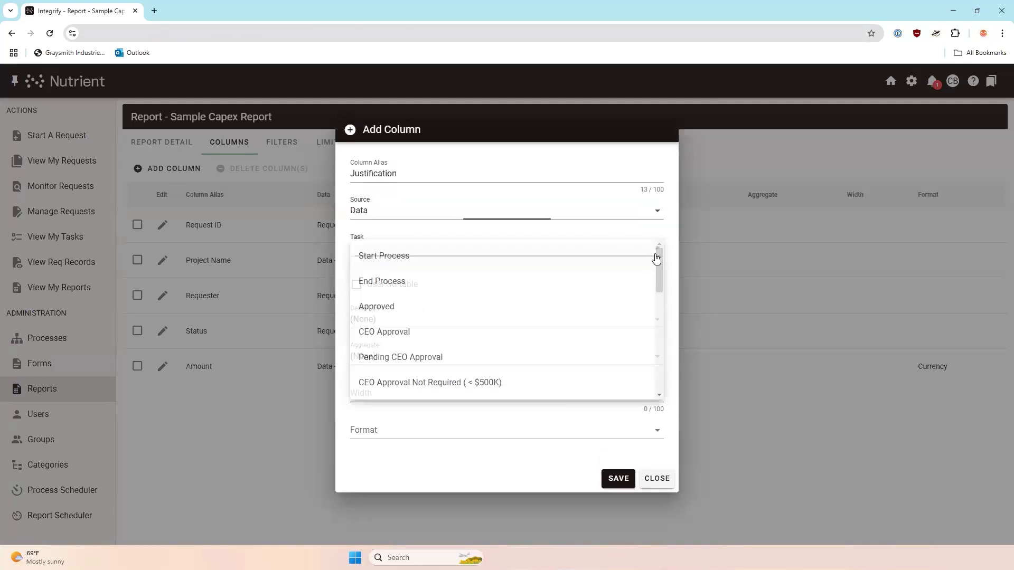
scroll(659, 369, down, 5)
scroll(657, 391, down, 3)
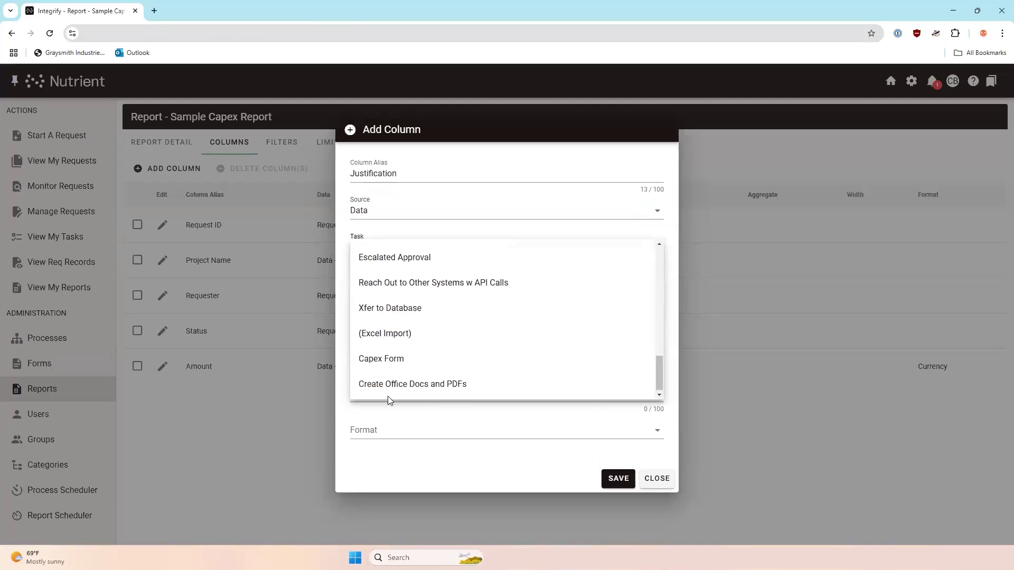
click(369, 359)
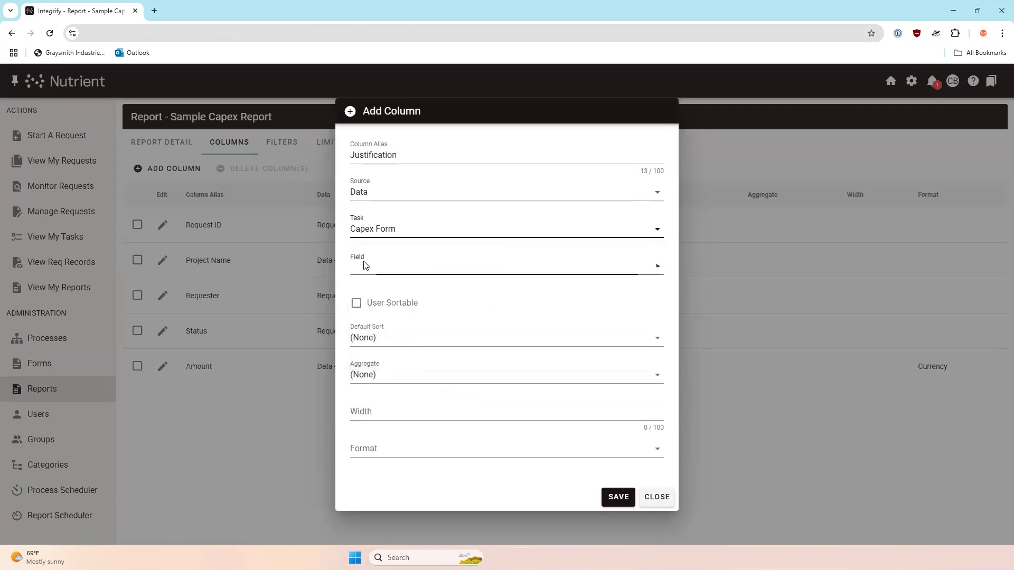
click(615, 266)
drag(658, 311, 654, 413)
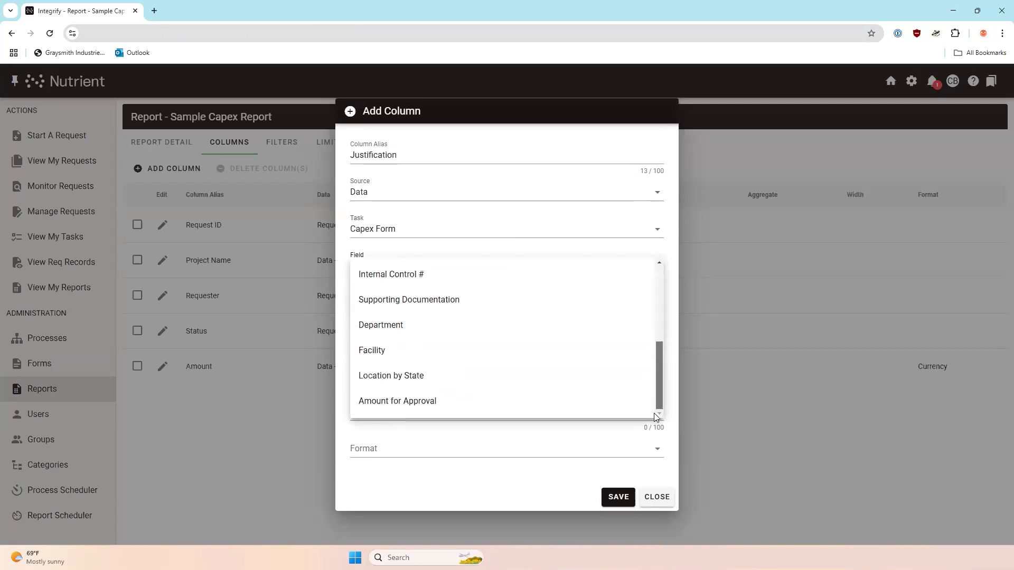
click(415, 299)
Set the Justification column's format to "Attachment - icon" and save the column.
click(414, 457)
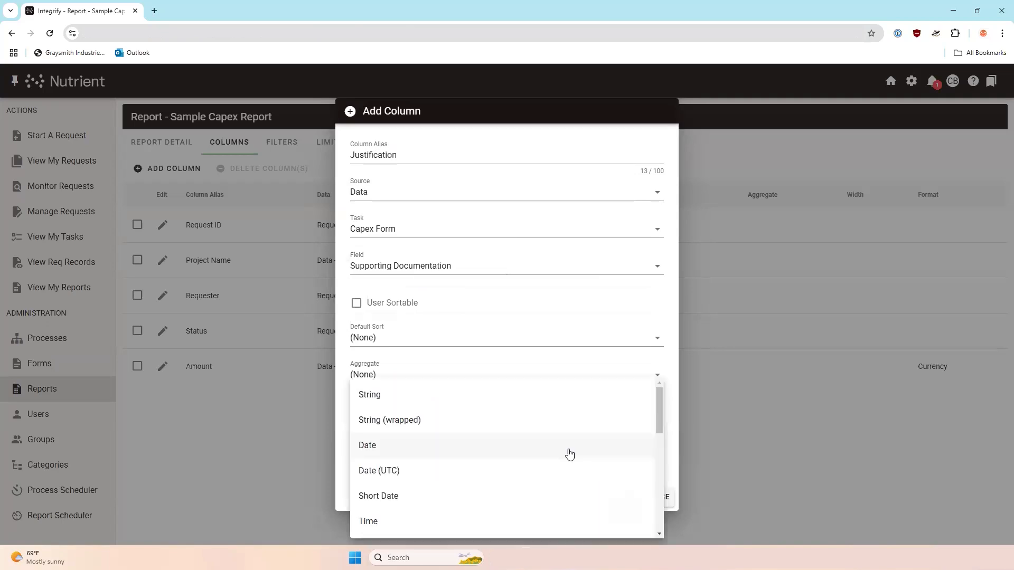
drag(656, 403, 648, 479)
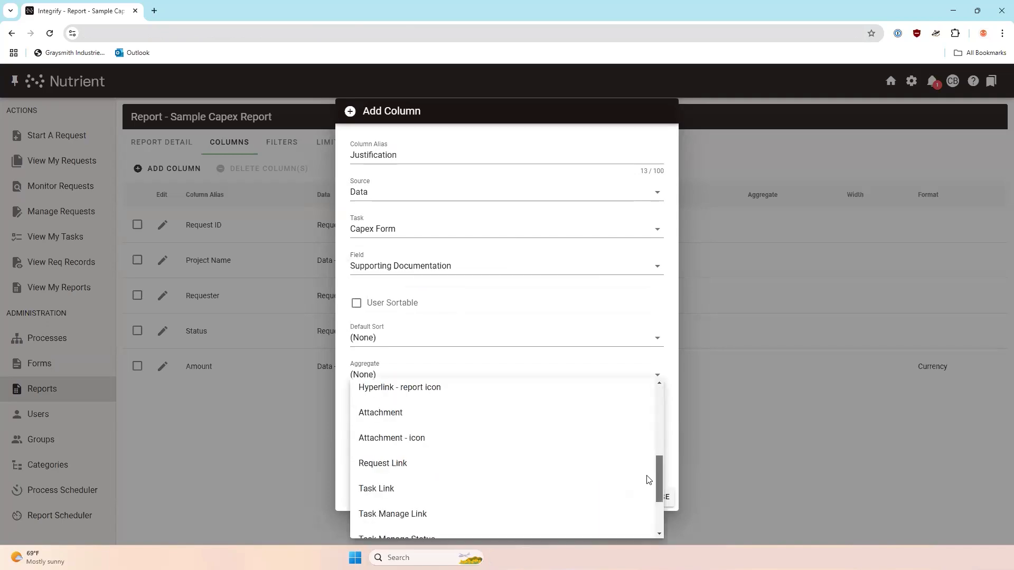
scroll(438, 454, down, 1)
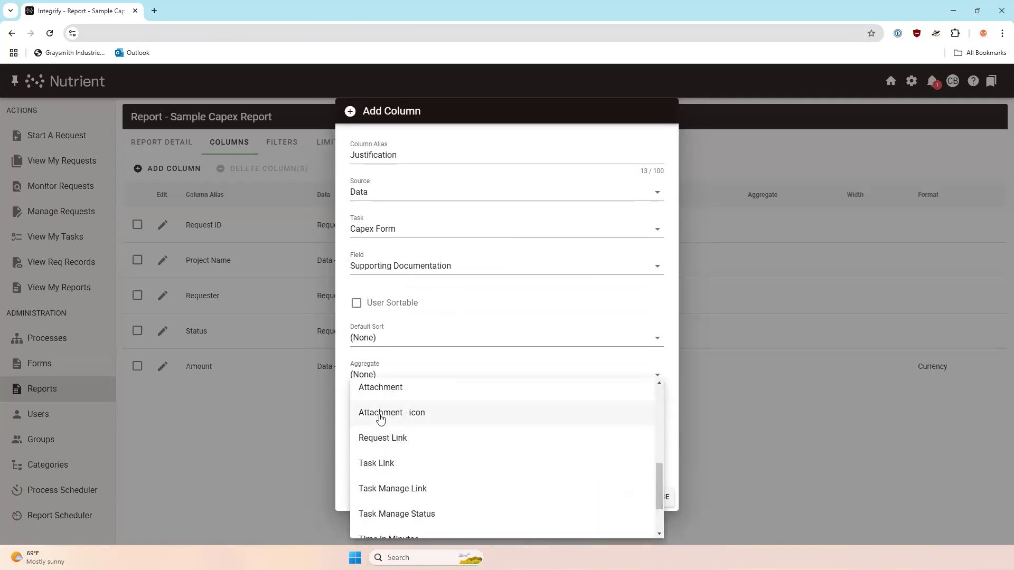
click(380, 415)
click(615, 497)
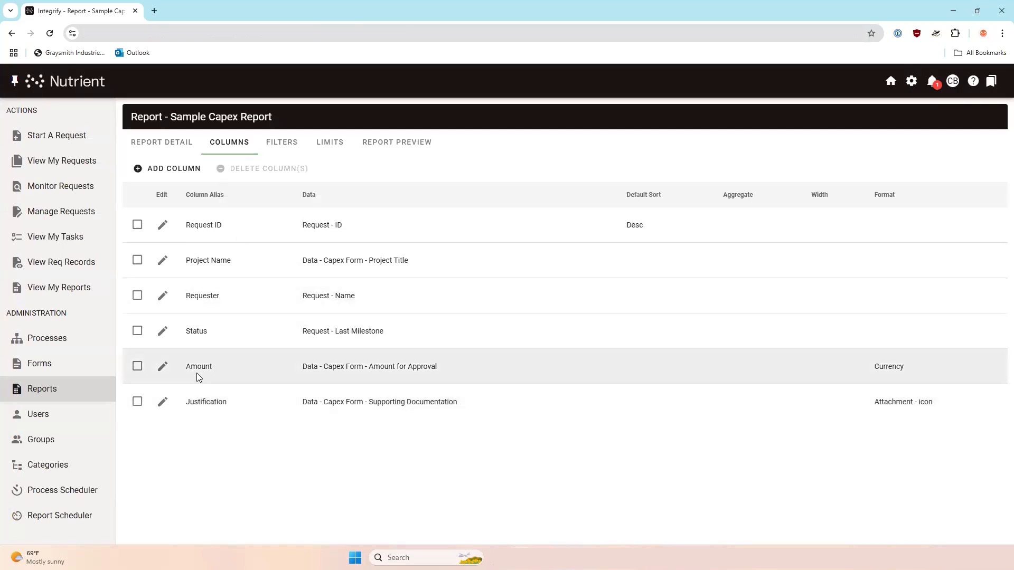
Move the Amount column directly below Project Name and preview the report.
drag(199, 368, 198, 293)
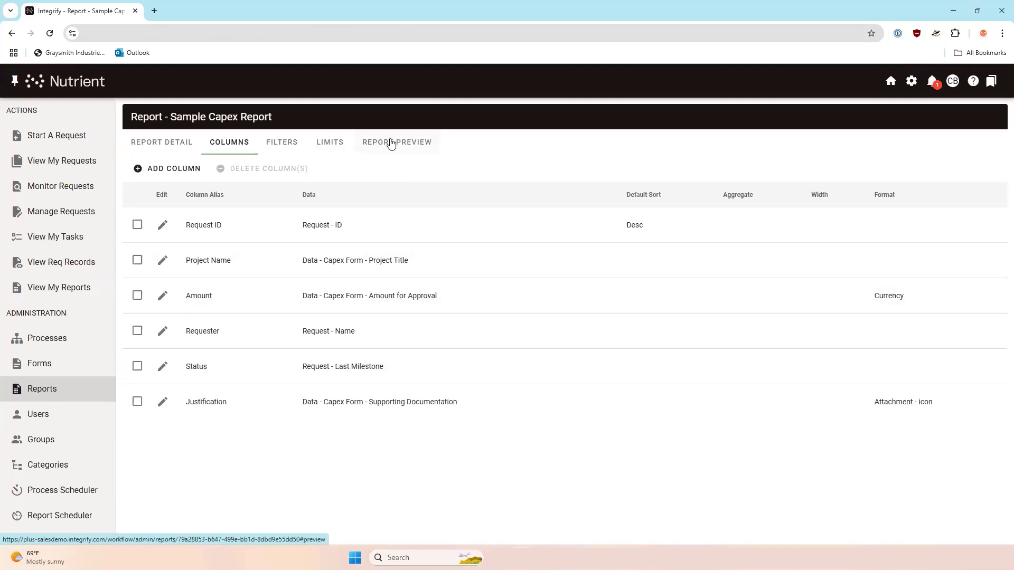
click(391, 144)
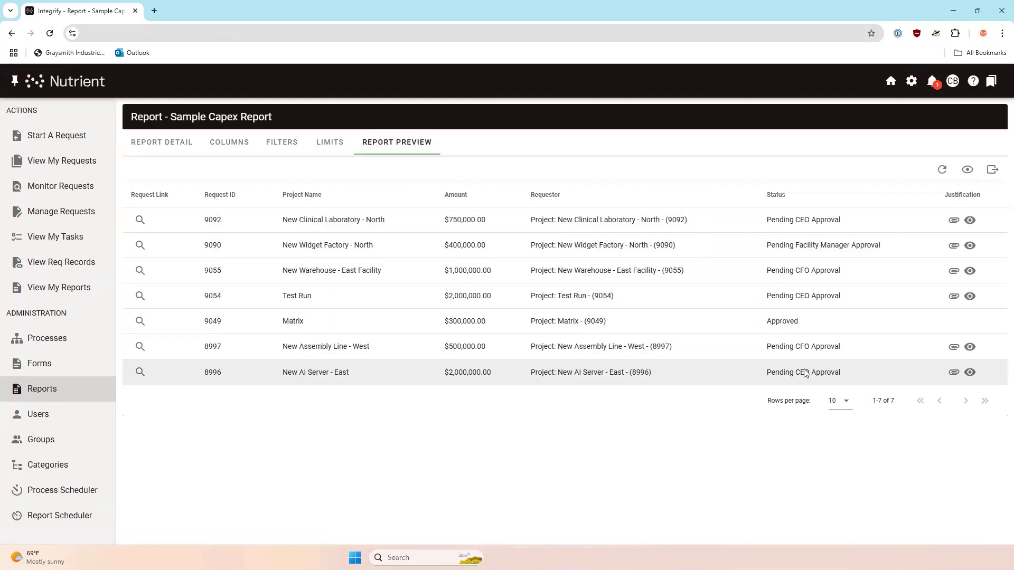
click(227, 143)
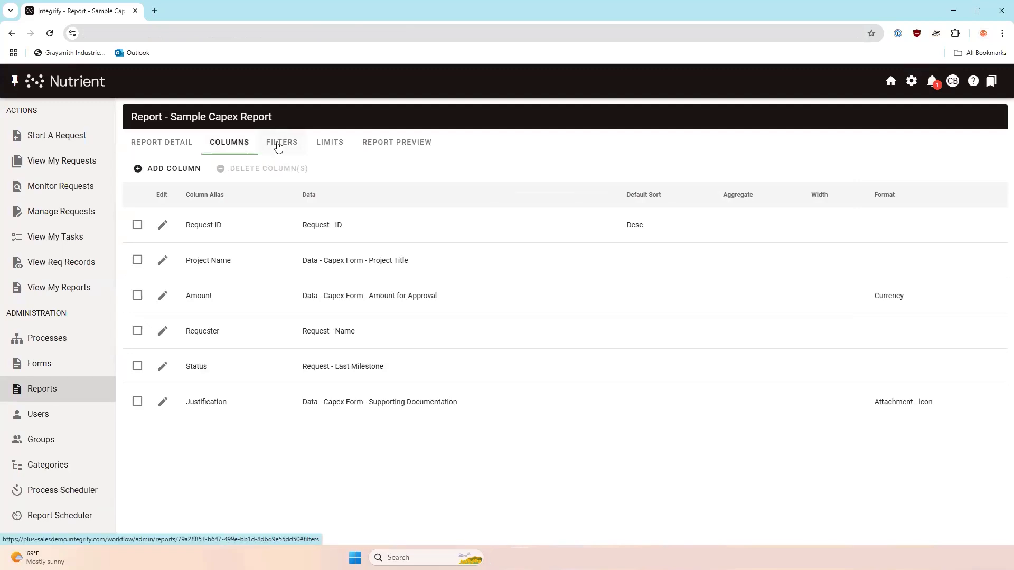
click(278, 147)
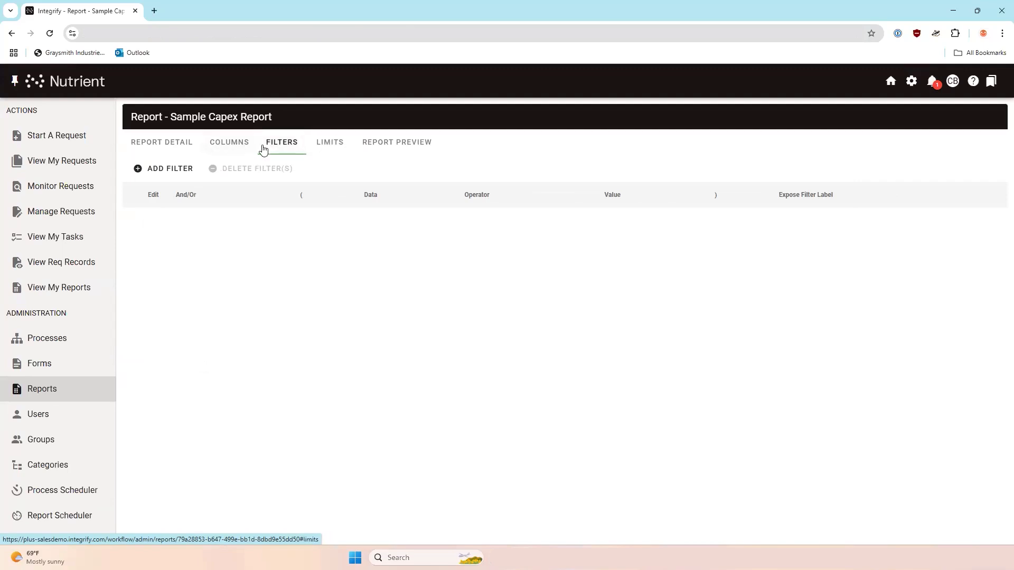
Start another report column with the alias "Facility", using source Data and task Capex Form.
click(248, 144)
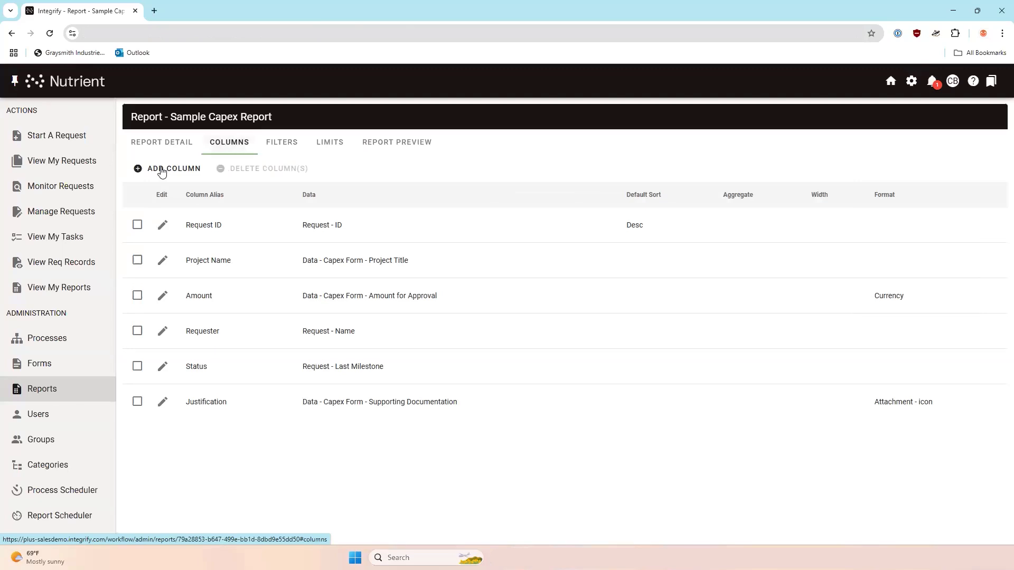
click(160, 169)
click(410, 192)
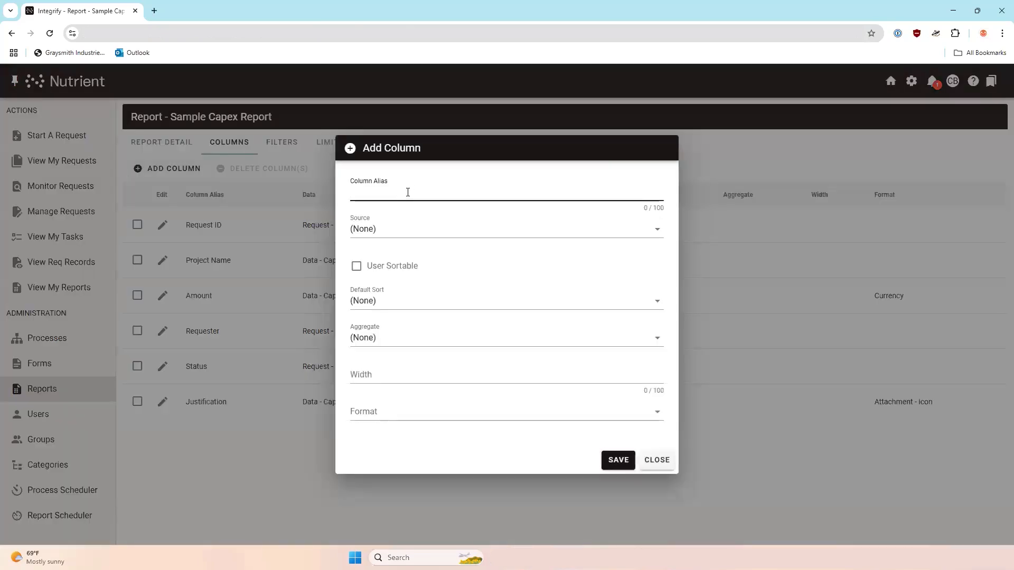
text(Facility)
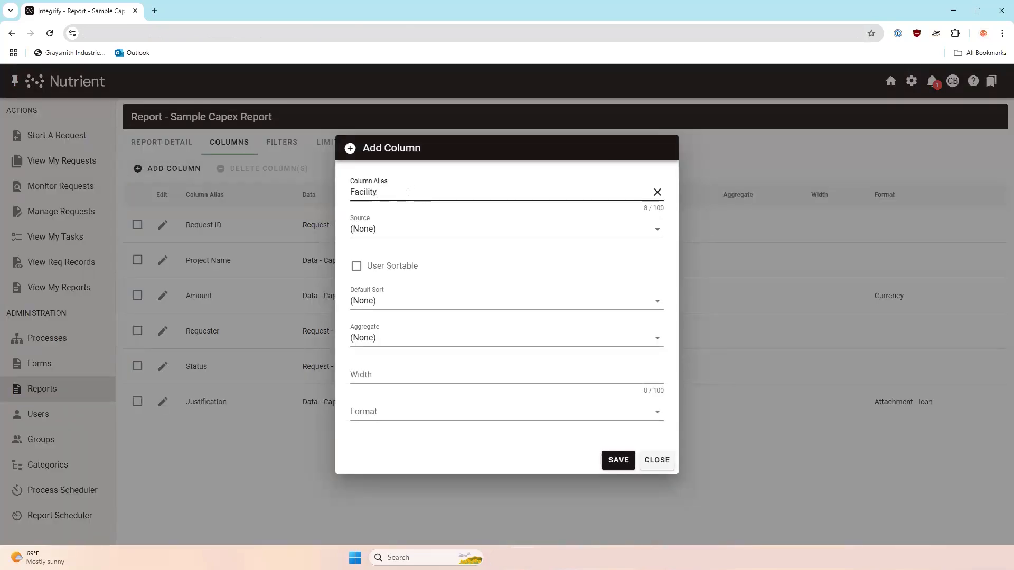
click(362, 233)
click(367, 342)
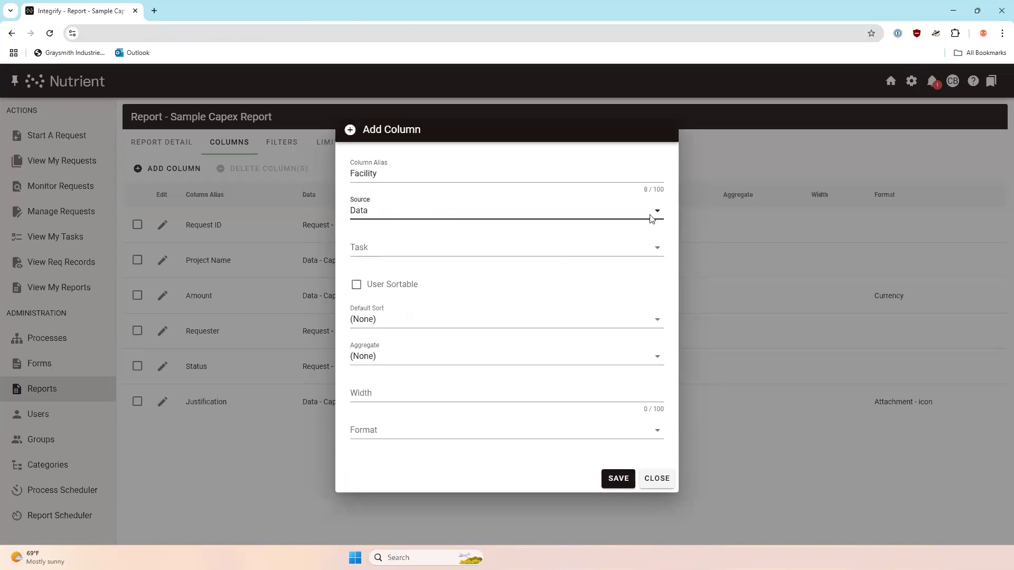
click(658, 256)
scroll(658, 256, down, 10)
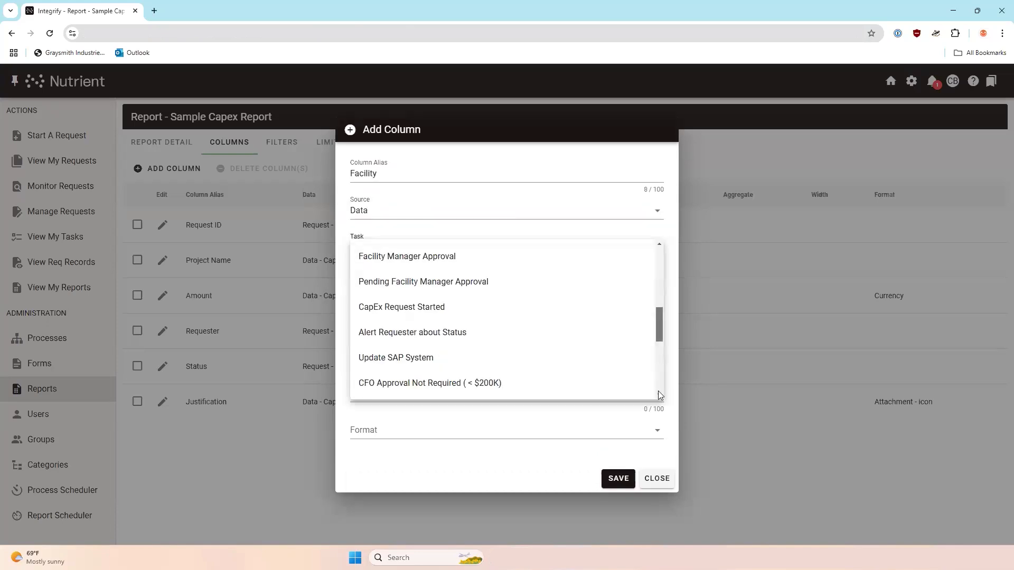
click(370, 357)
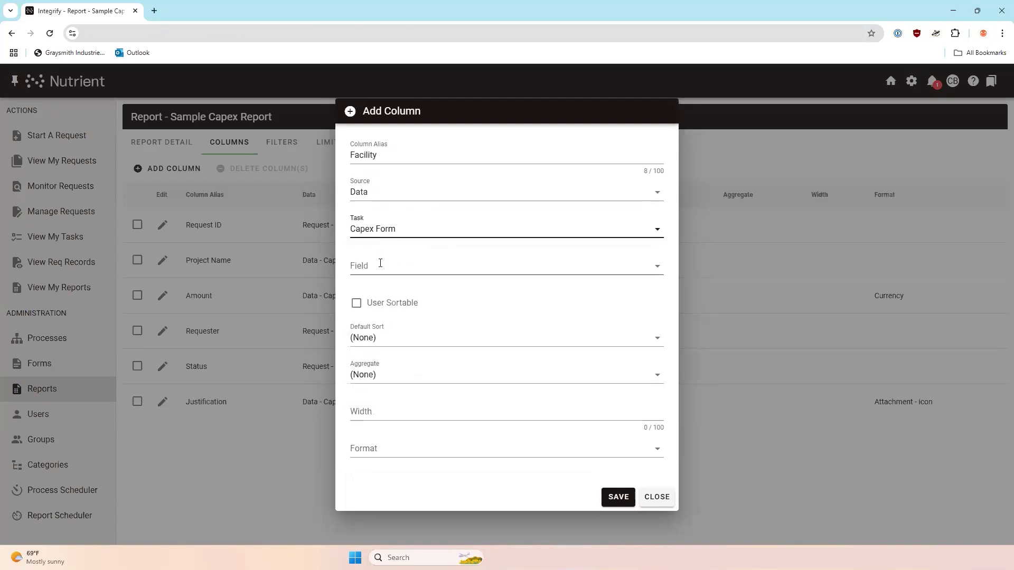
Save the new column with Facility as its field and place it directly below Project Name.
click(380, 266)
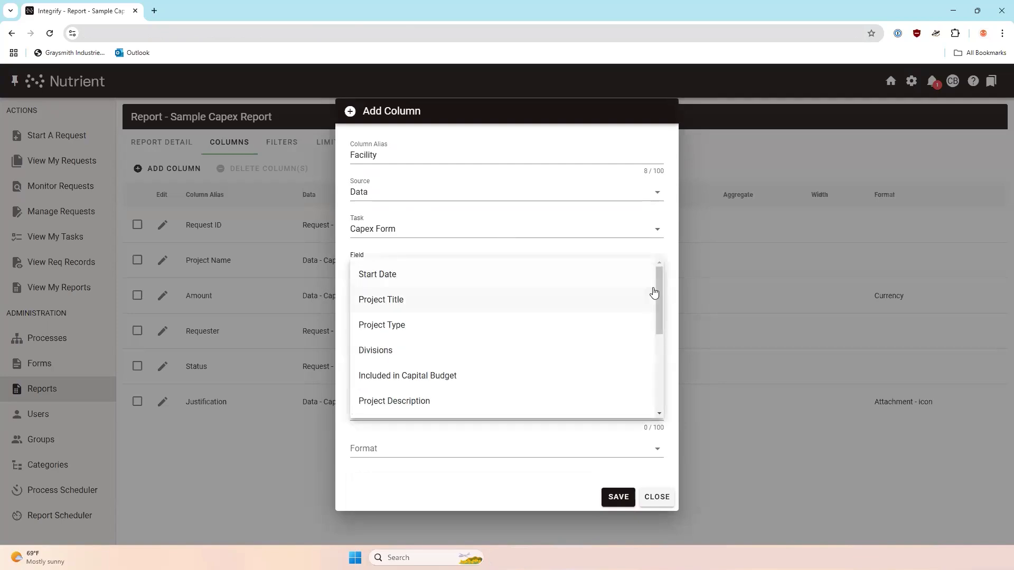
drag(653, 304, 493, 380)
click(365, 351)
click(618, 496)
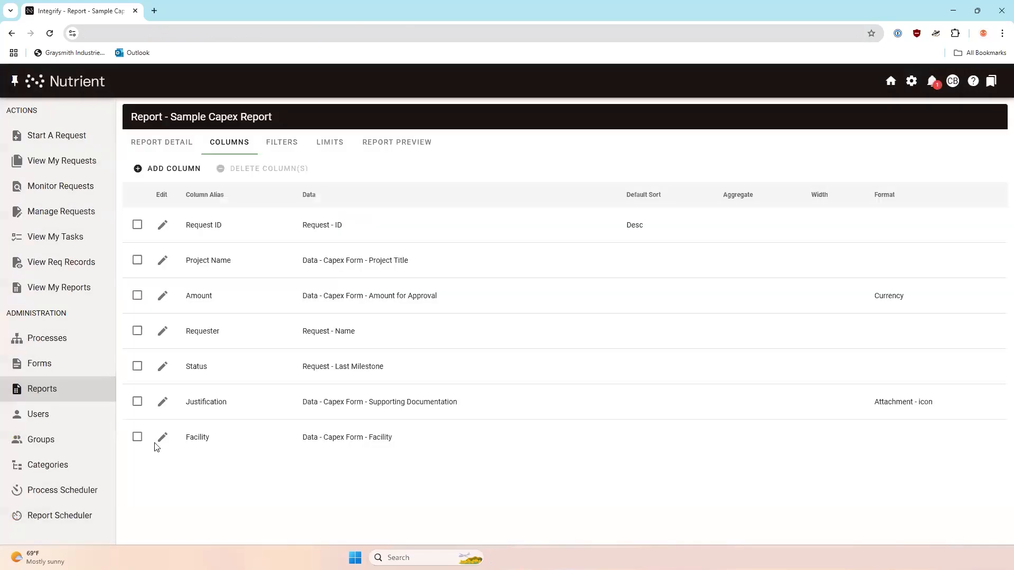
drag(189, 439, 187, 288)
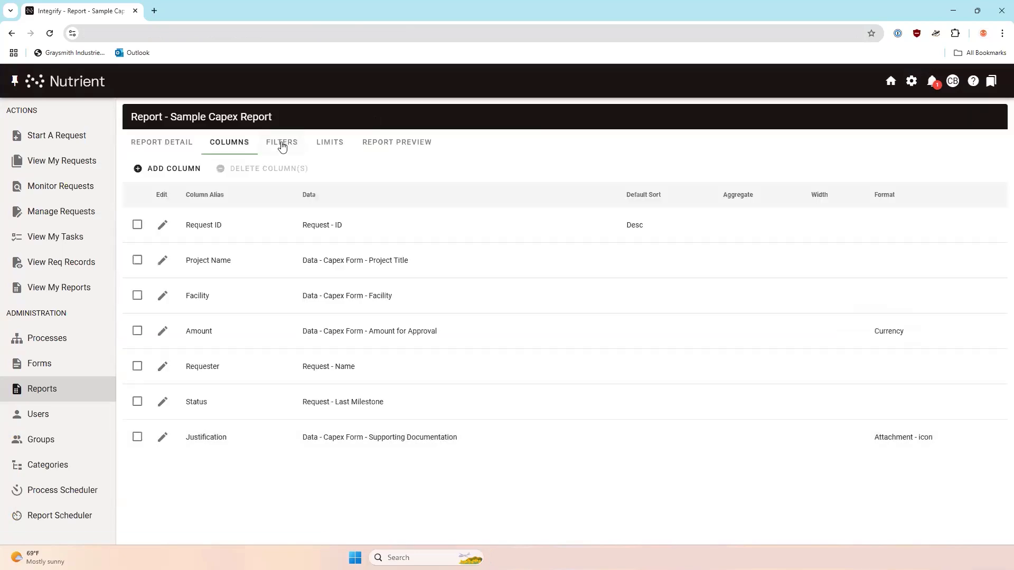
Start a report filter on source Data, task Capex Form and field Facility.
click(282, 145)
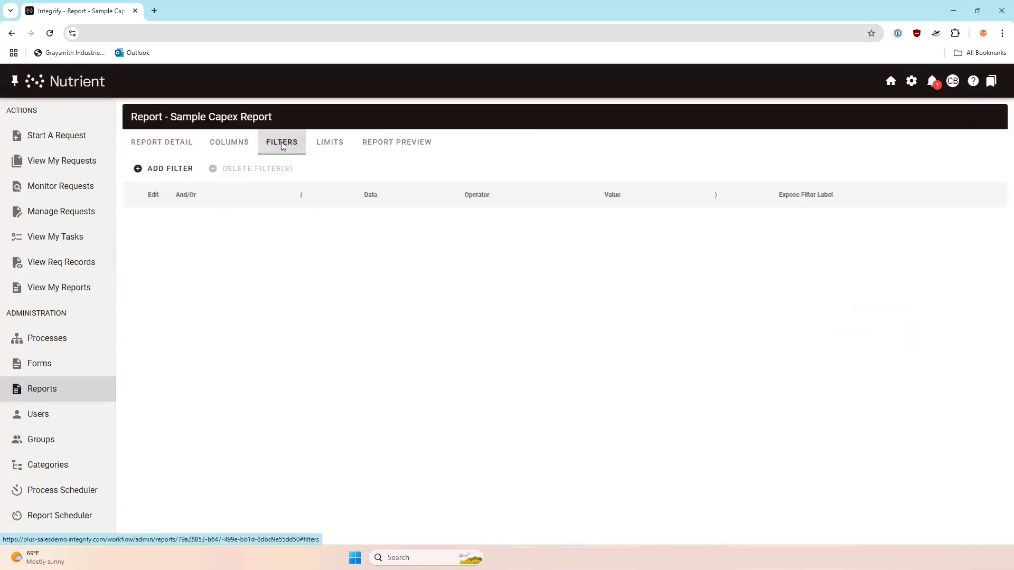
click(175, 173)
click(409, 277)
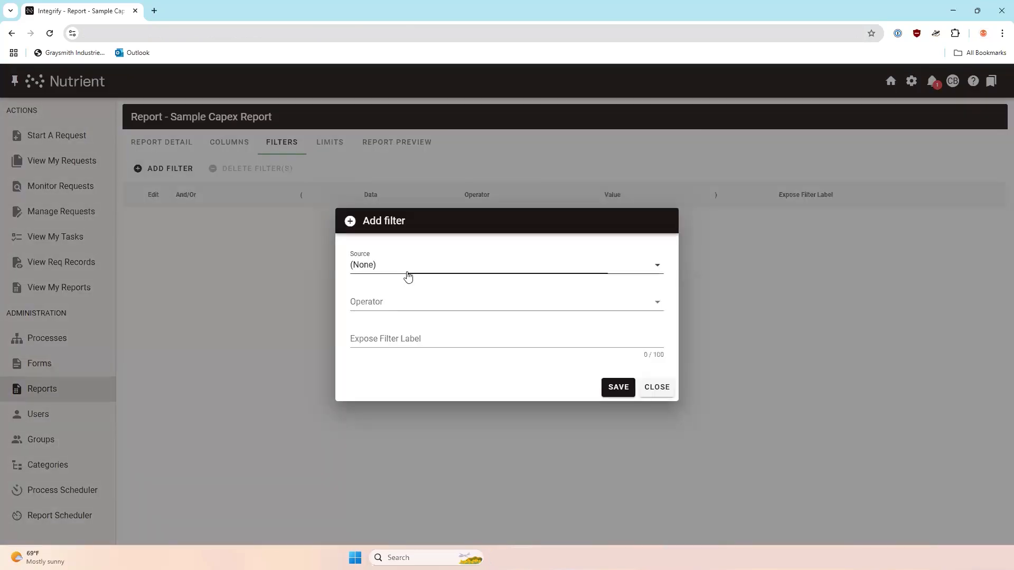
click(391, 381)
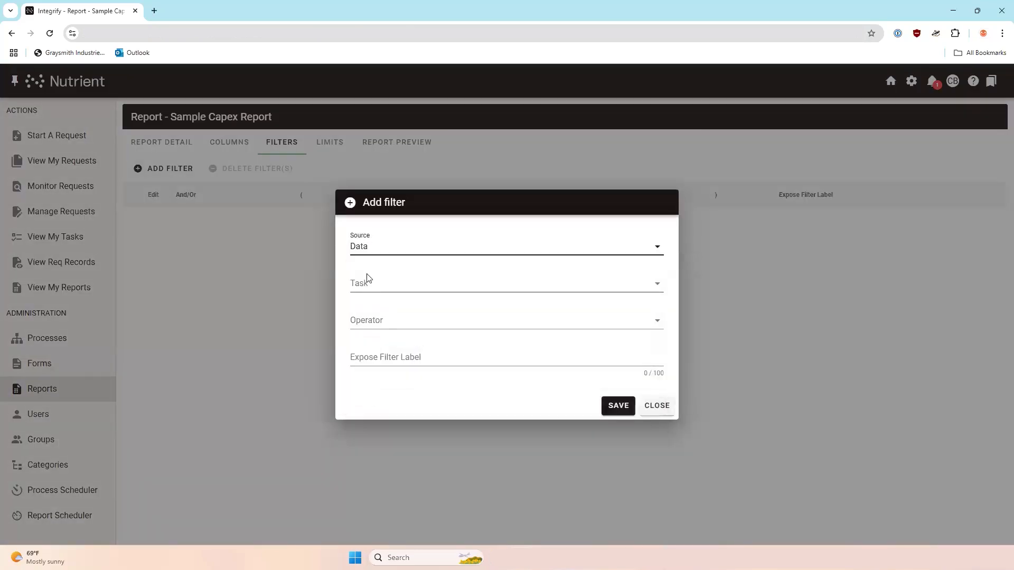
click(368, 288)
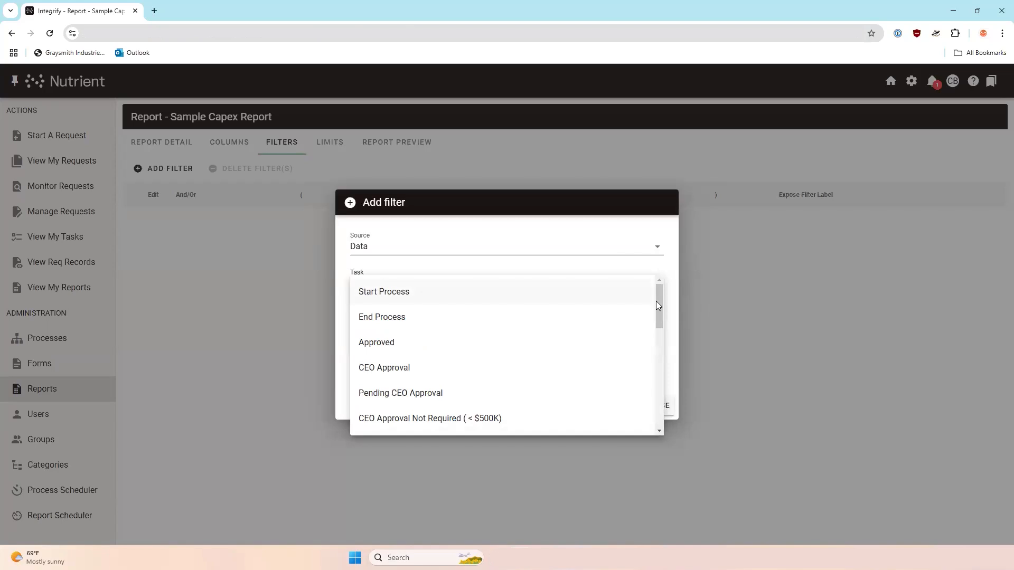
mouse_move(662, 309)
mouse_down()
mouse_move(661, 385)
mouse_move(550, 425)
mouse_up()
click(391, 401)
click(377, 297)
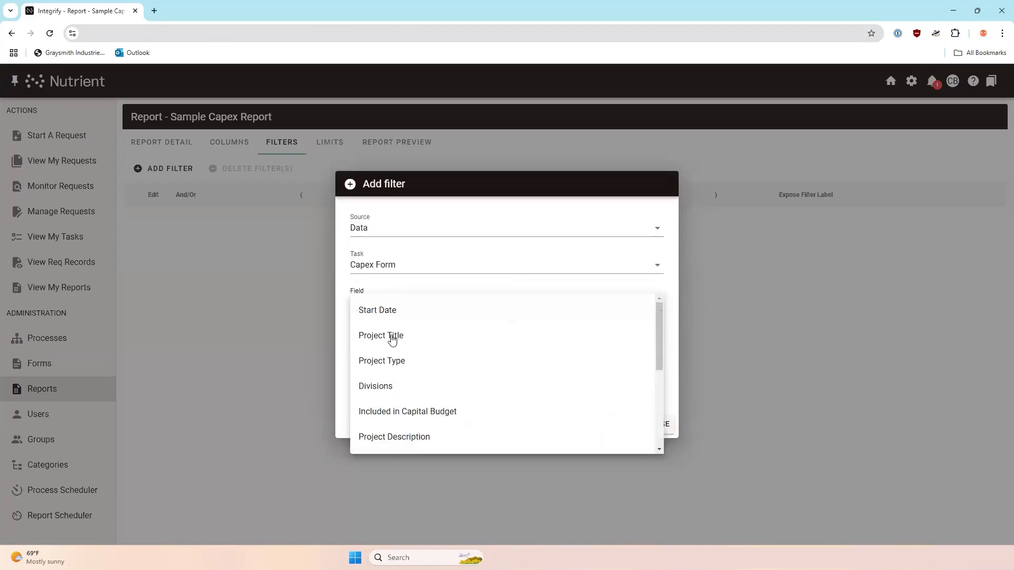
drag(655, 325, 366, 389)
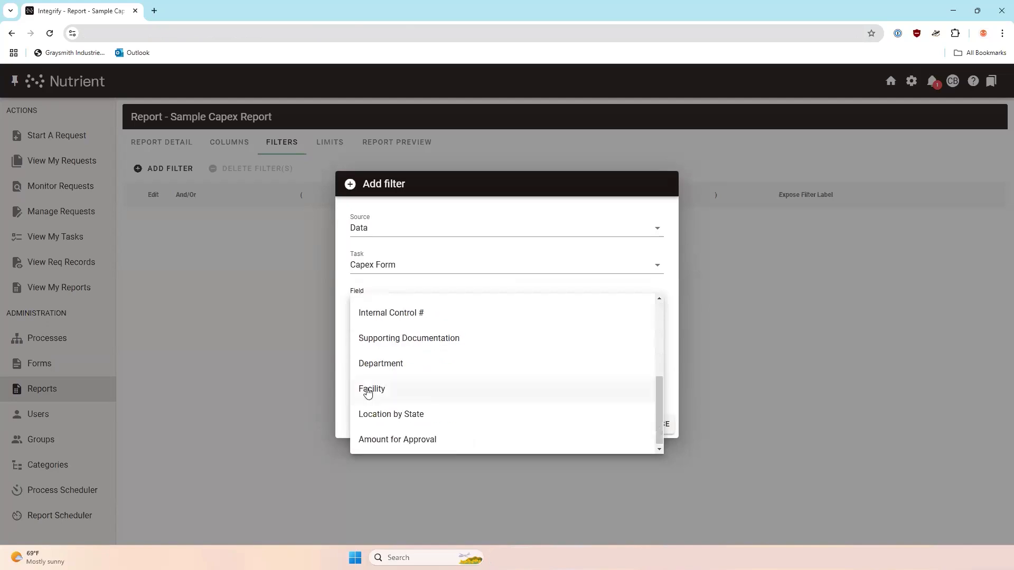
click(366, 389)
Set the new filter's operator to Starts With and its value to North.
click(380, 322)
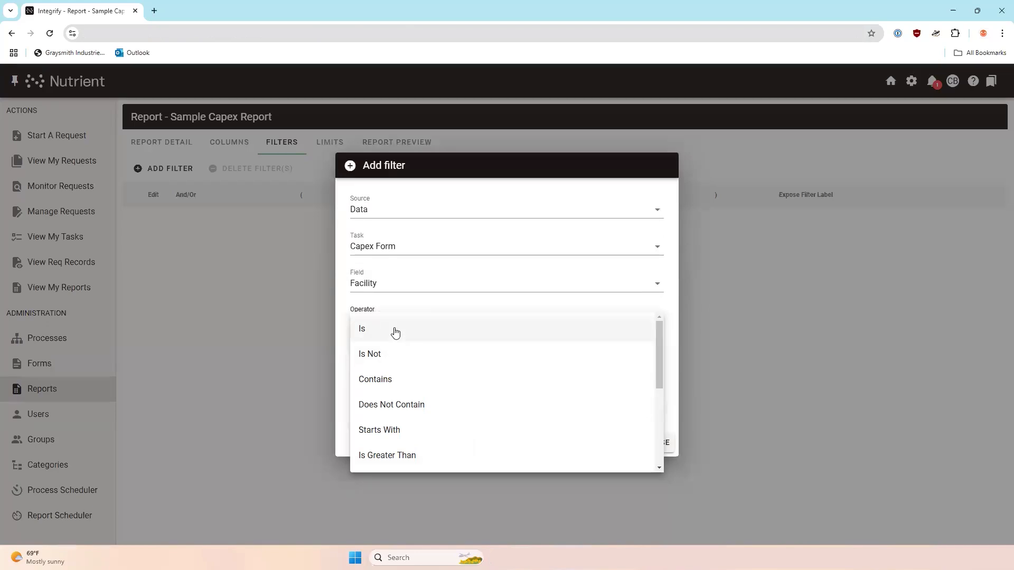
click(365, 328)
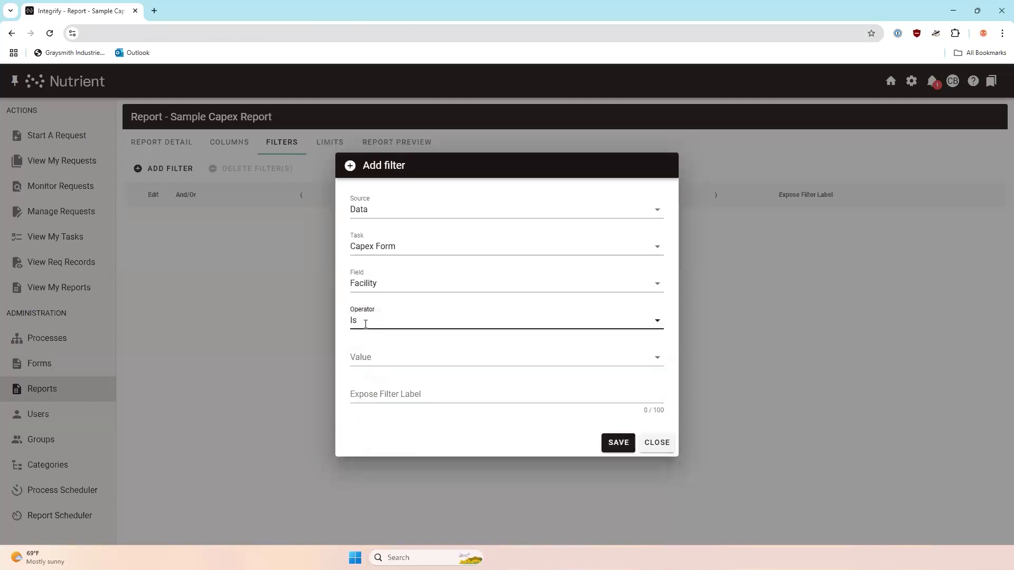
click(363, 323)
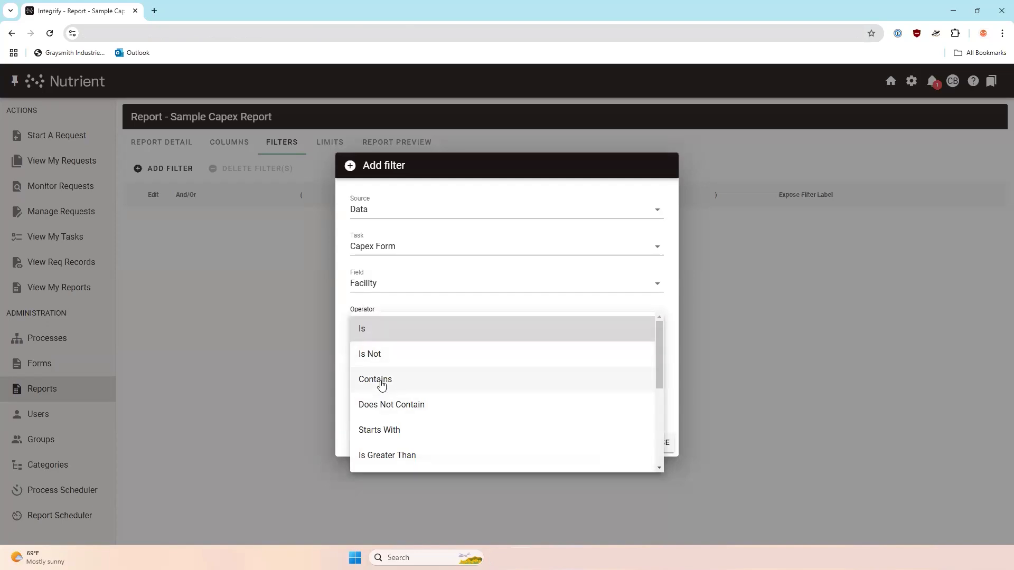
click(382, 430)
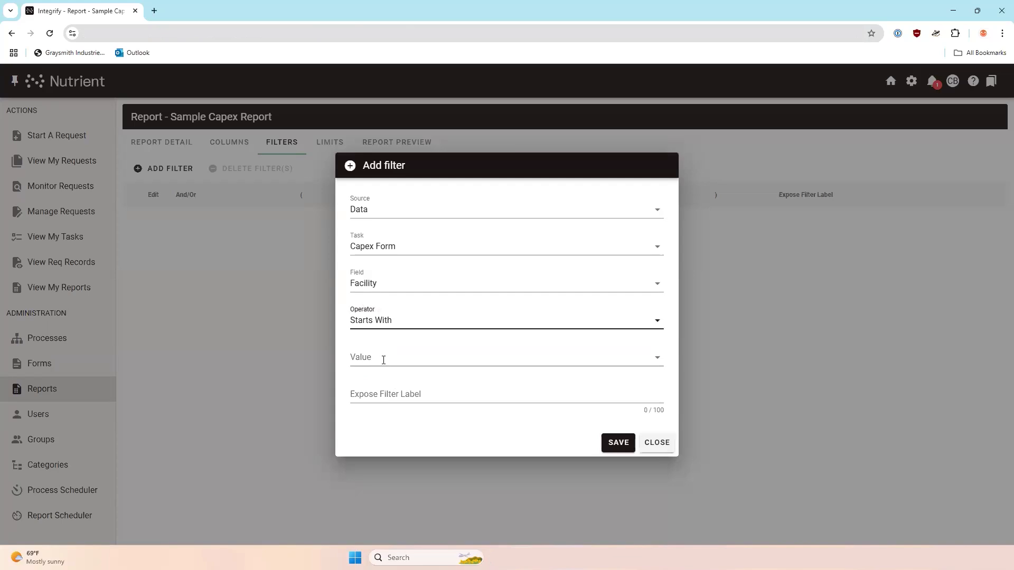
click(383, 359)
click(382, 366)
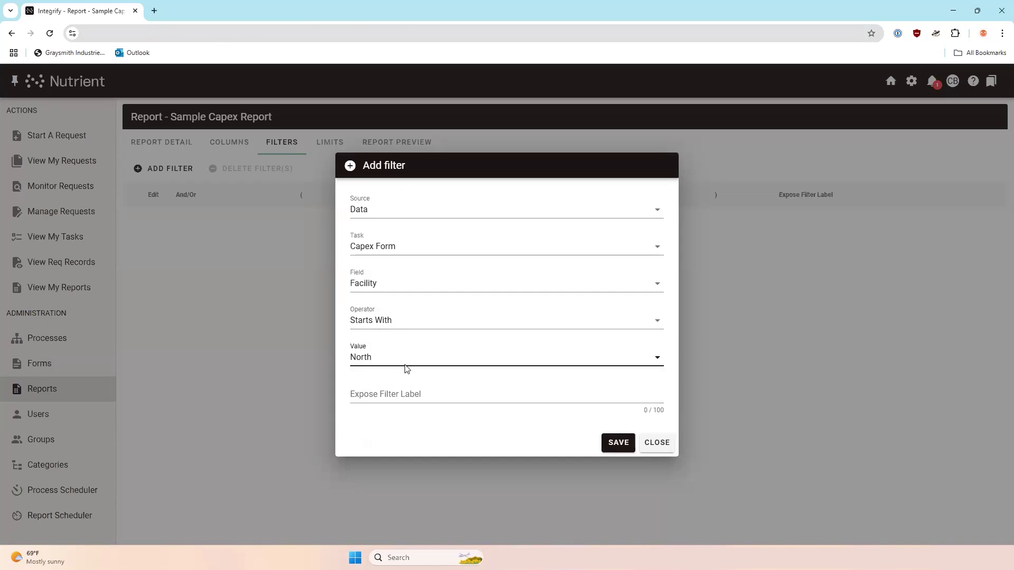
Give the filter the expose label "Facility" and save it.
click(402, 388)
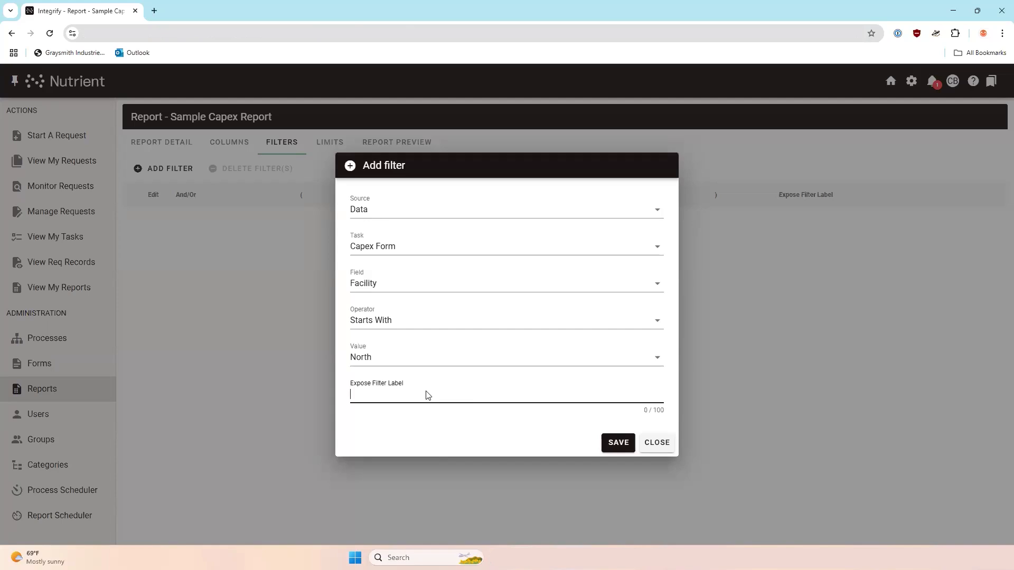
text(Facility)
click(617, 442)
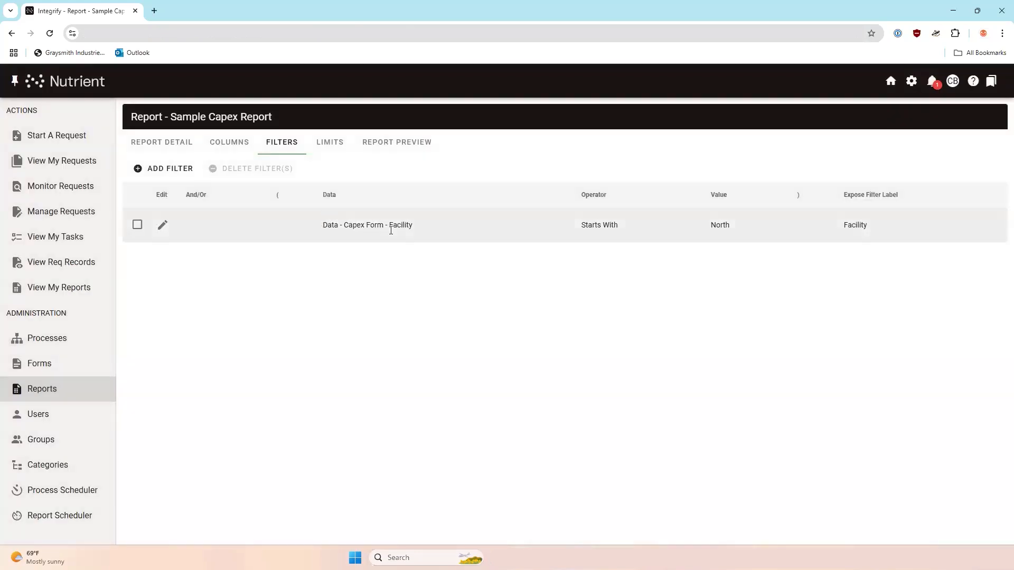
Preview the report with the facility filter North applied, and clear that filter to show all facilities.
click(381, 141)
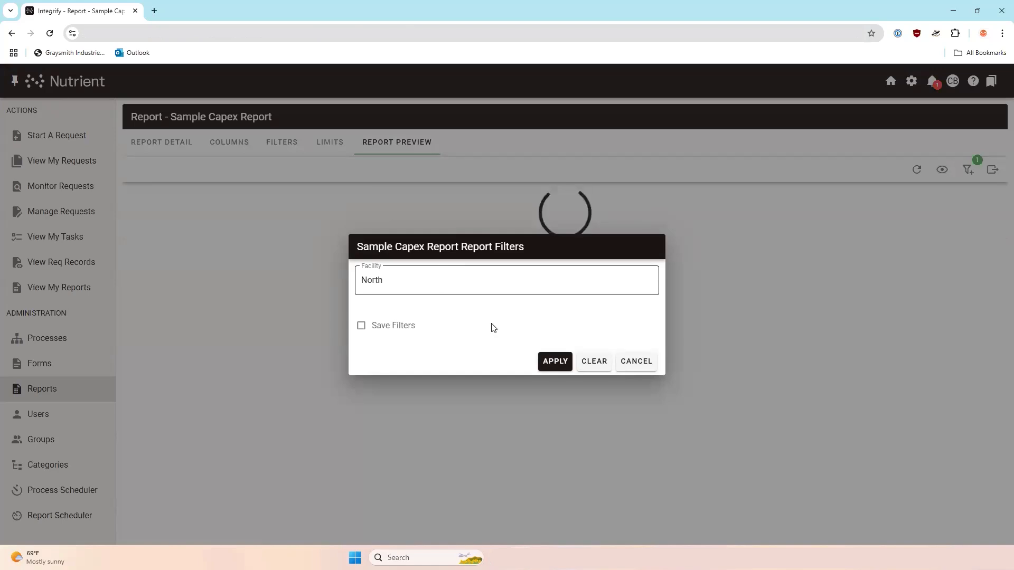
click(543, 361)
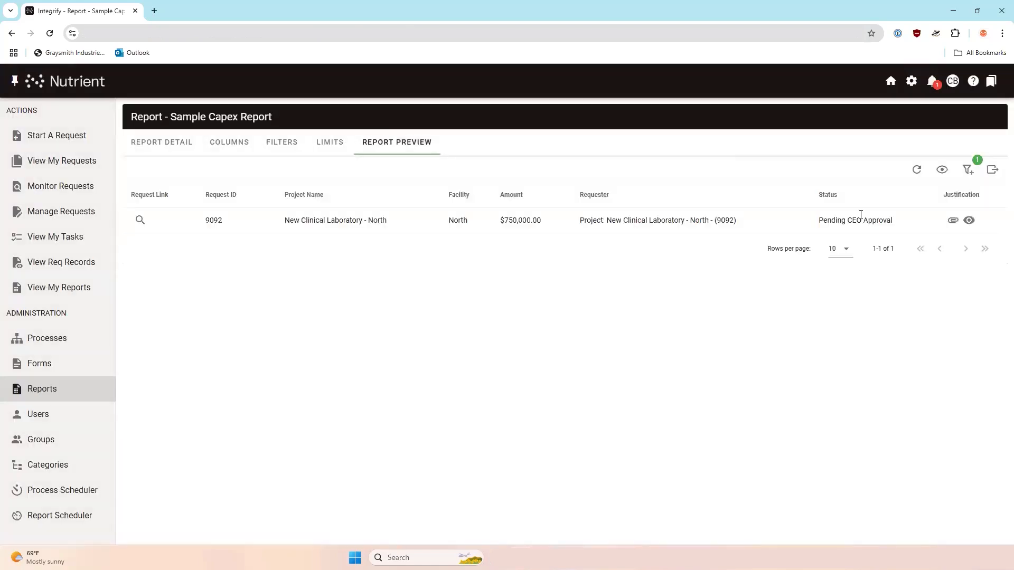
click(968, 168)
click(586, 364)
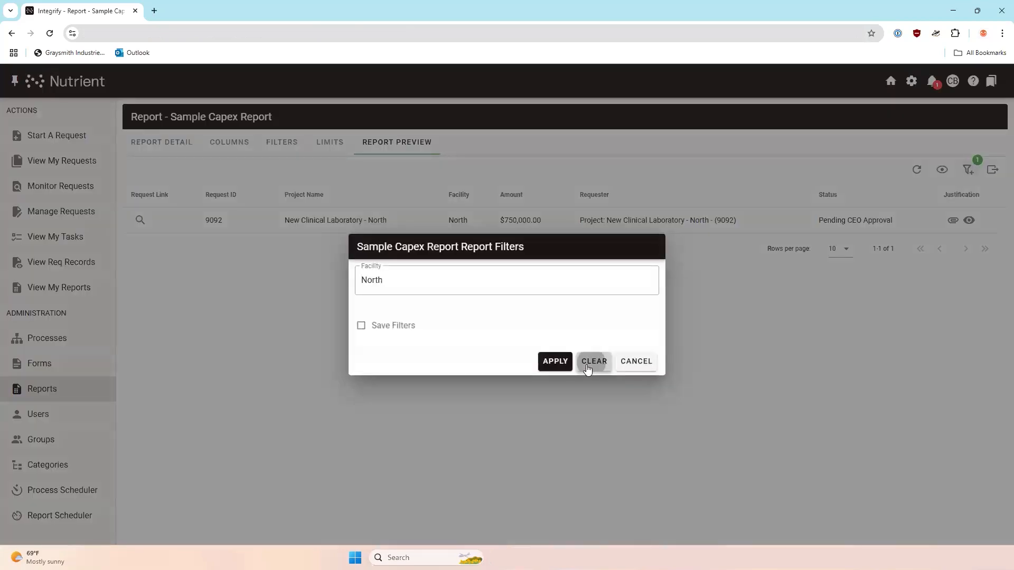
click(550, 364)
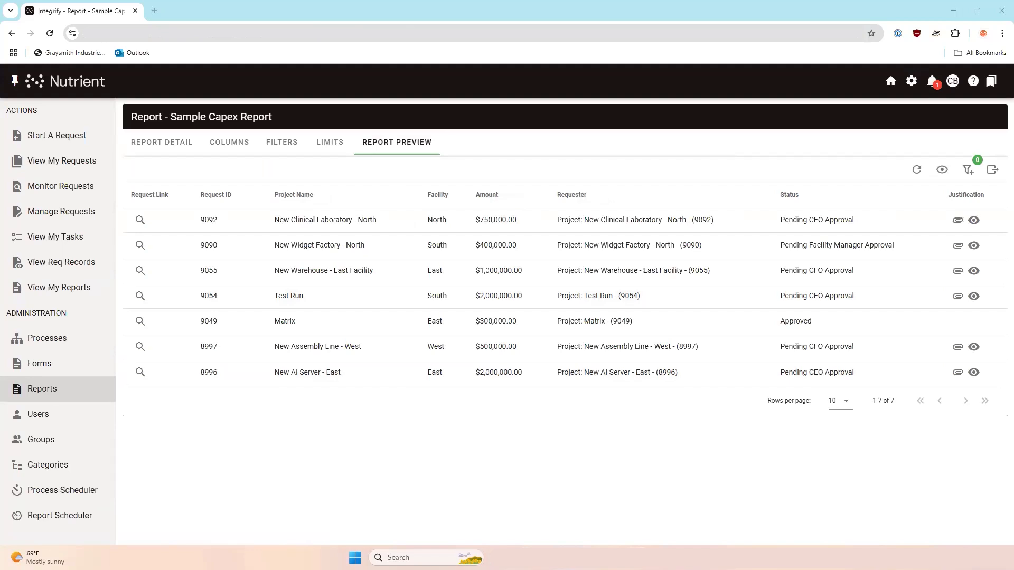
View the report's underlying query, and filter the preview by facility South.
click(942, 172)
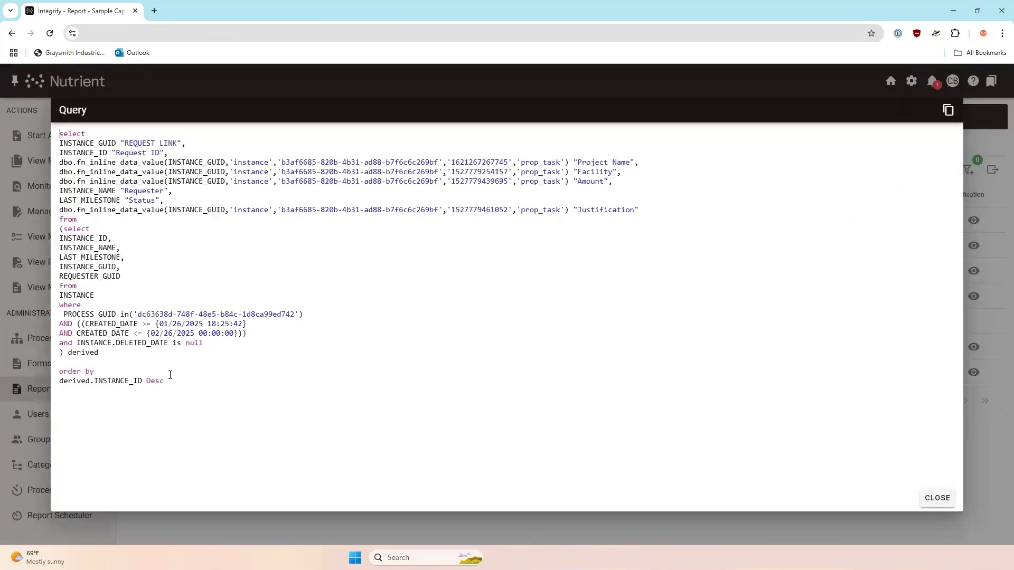
click(924, 504)
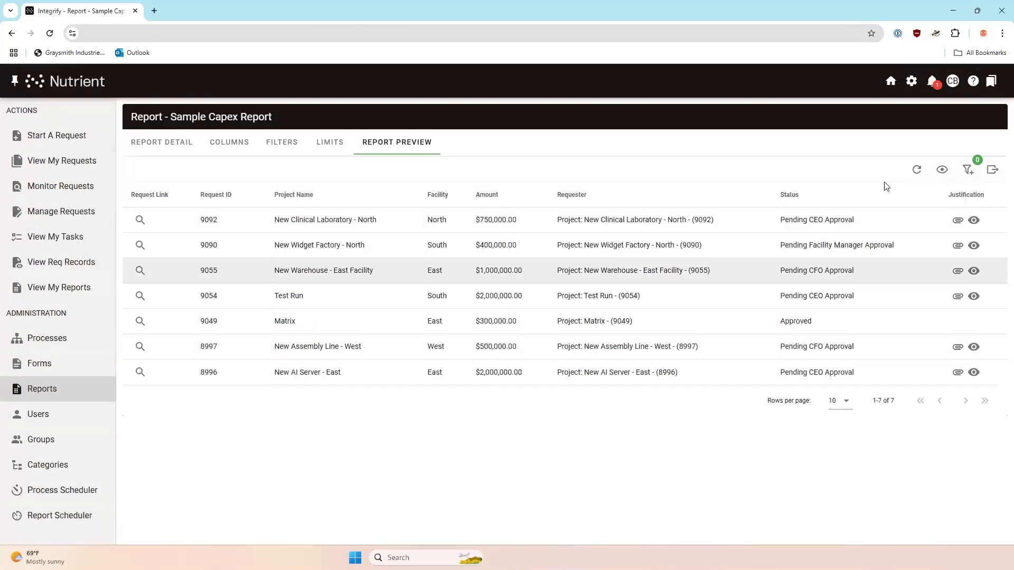
click(967, 169)
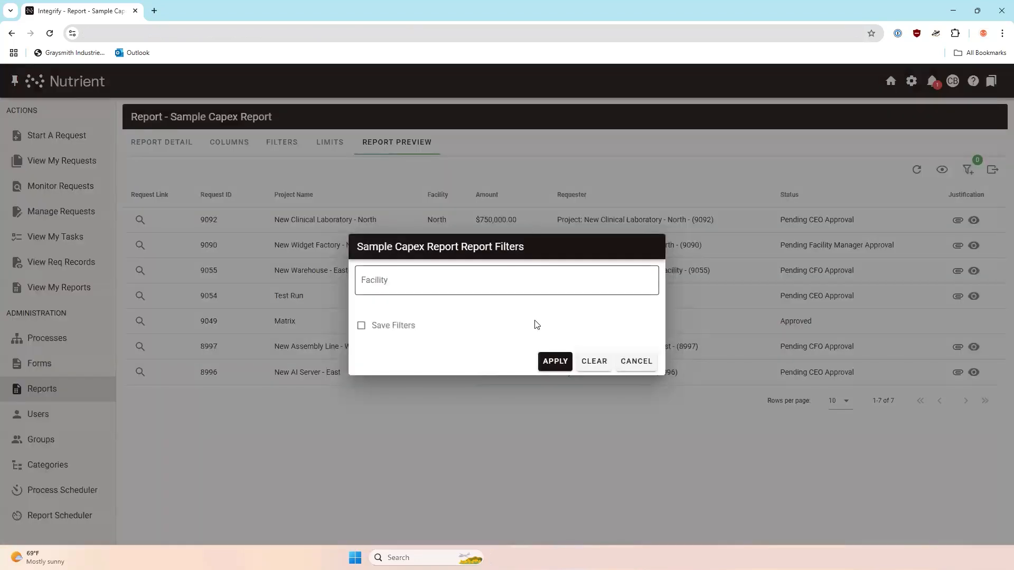
click(518, 290)
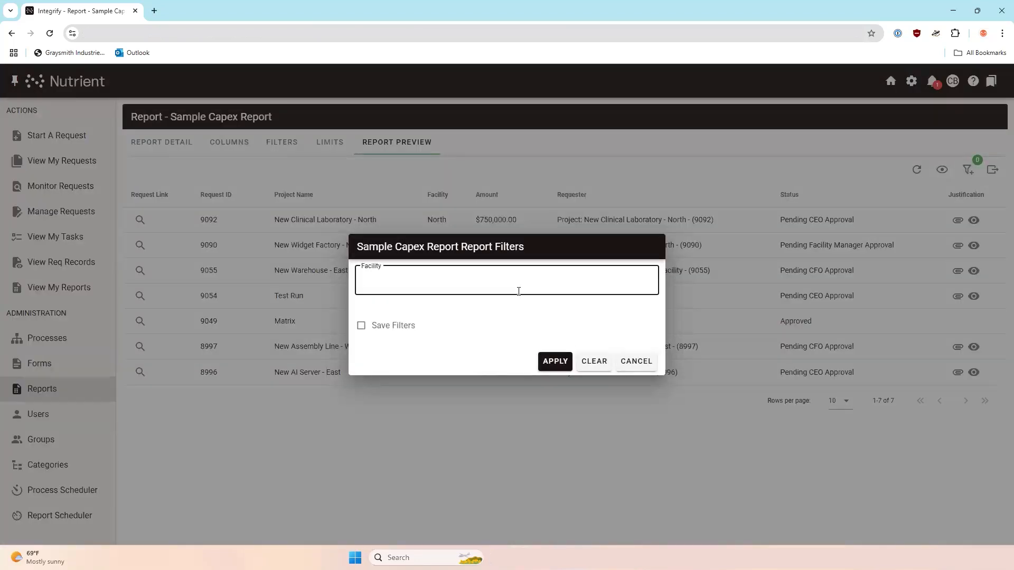
text(South)
click(550, 364)
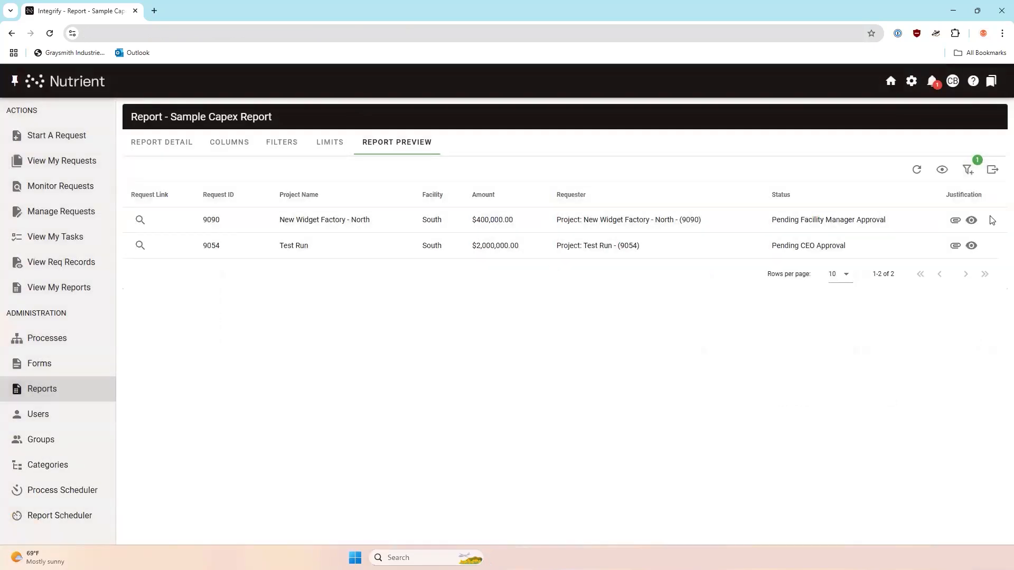
Export the filtered report in comma-delimited format using the current filters.
click(993, 170)
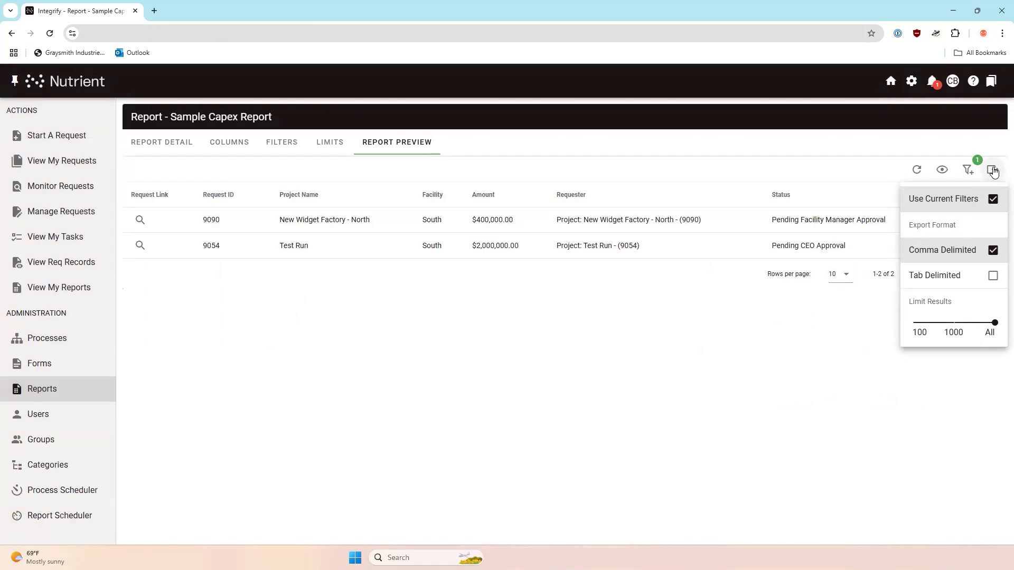
click(993, 171)
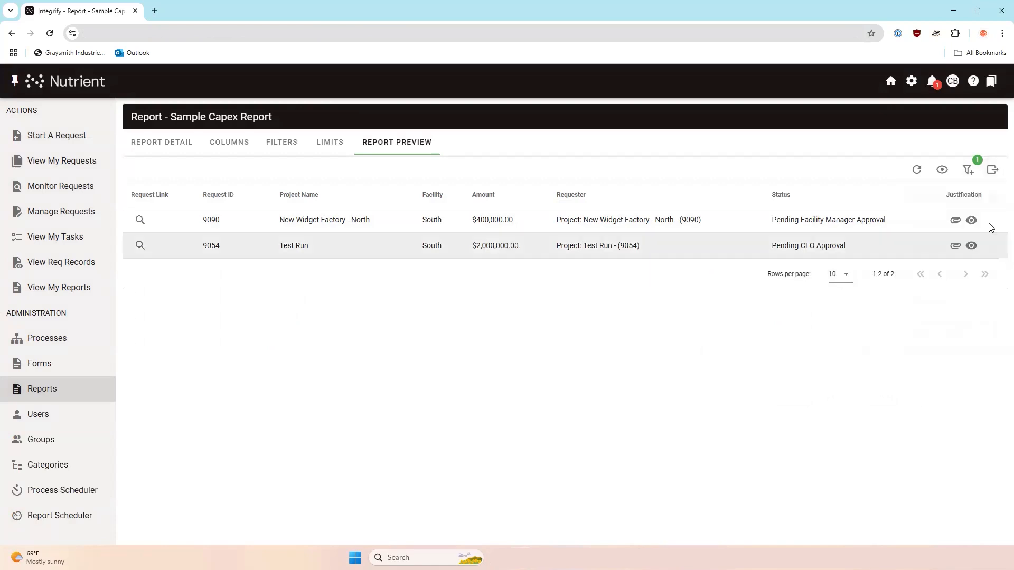
click(993, 173)
click(993, 172)
click(993, 173)
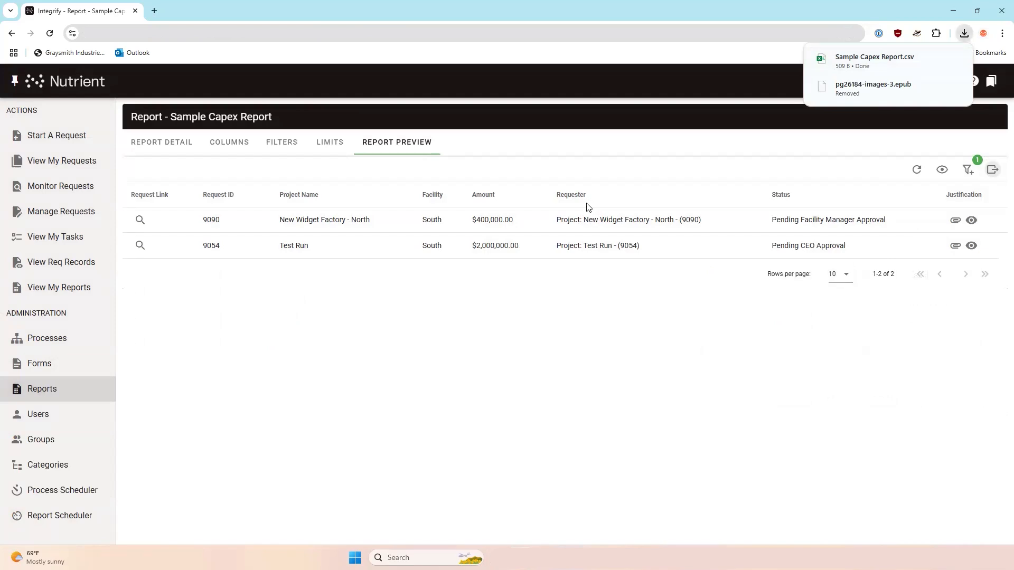
Limit the report's data to the Last 90 Days range.
click(323, 143)
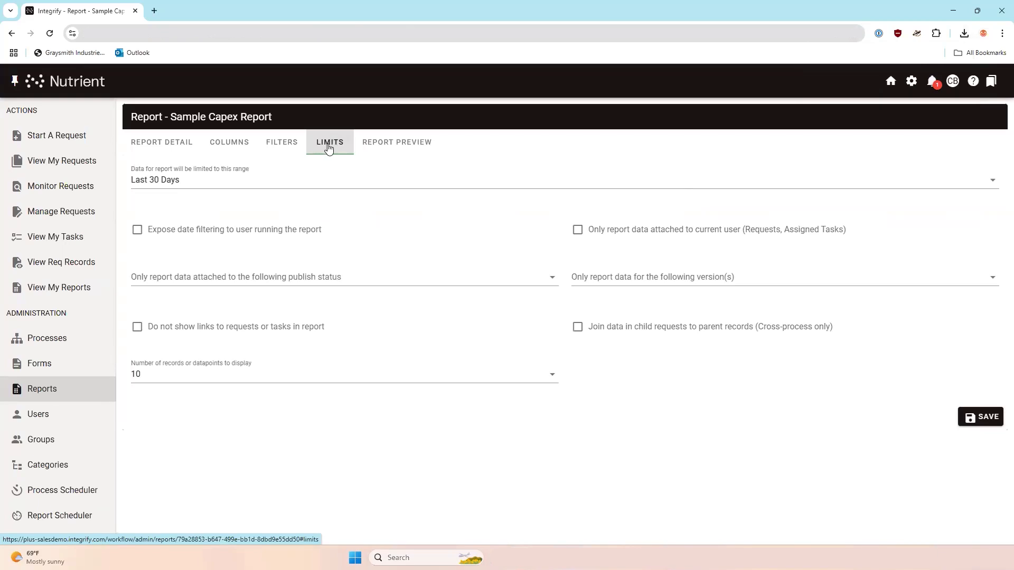
click(289, 180)
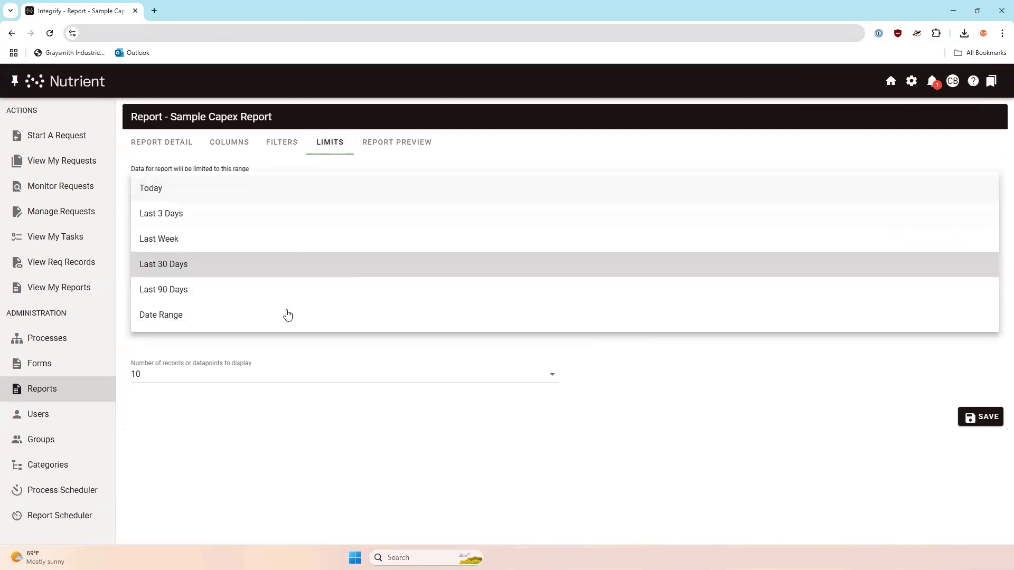
click(248, 297)
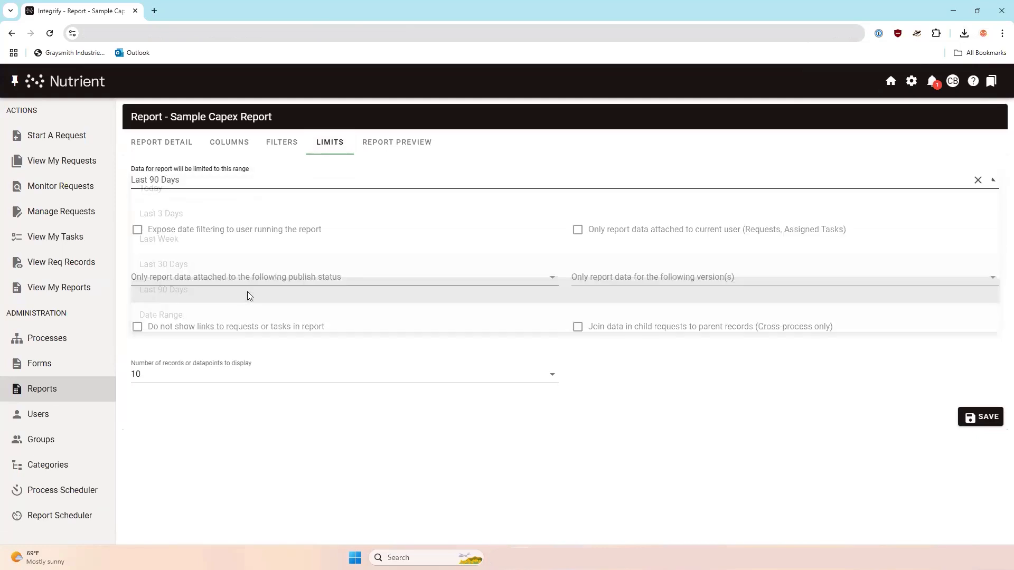
click(225, 179)
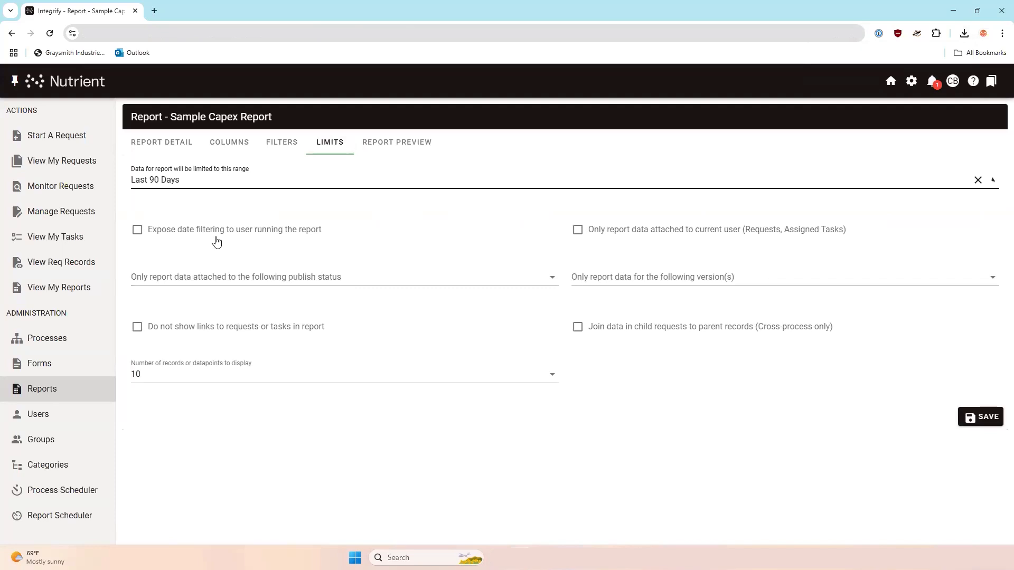
click(210, 316)
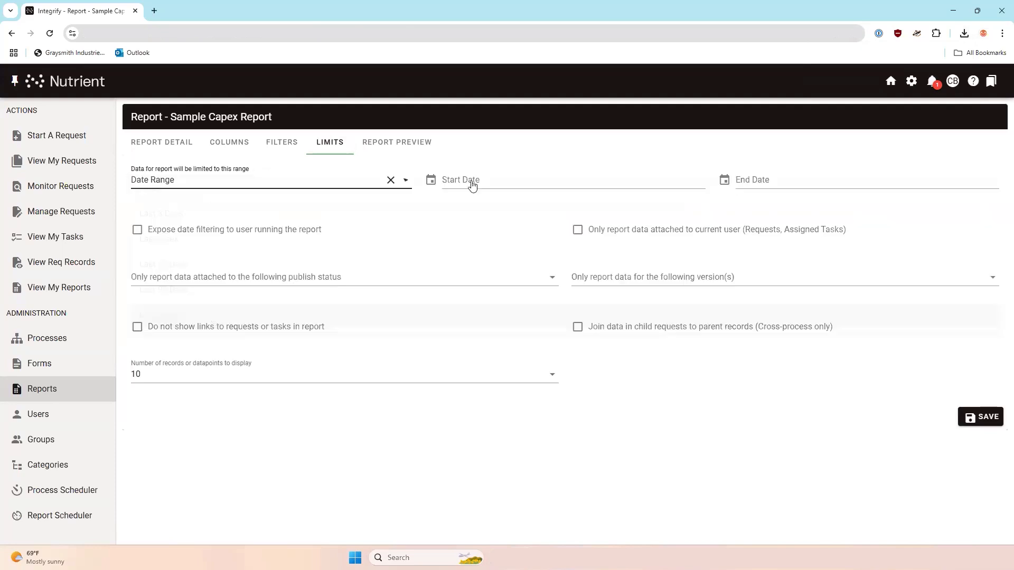
click(274, 183)
click(175, 292)
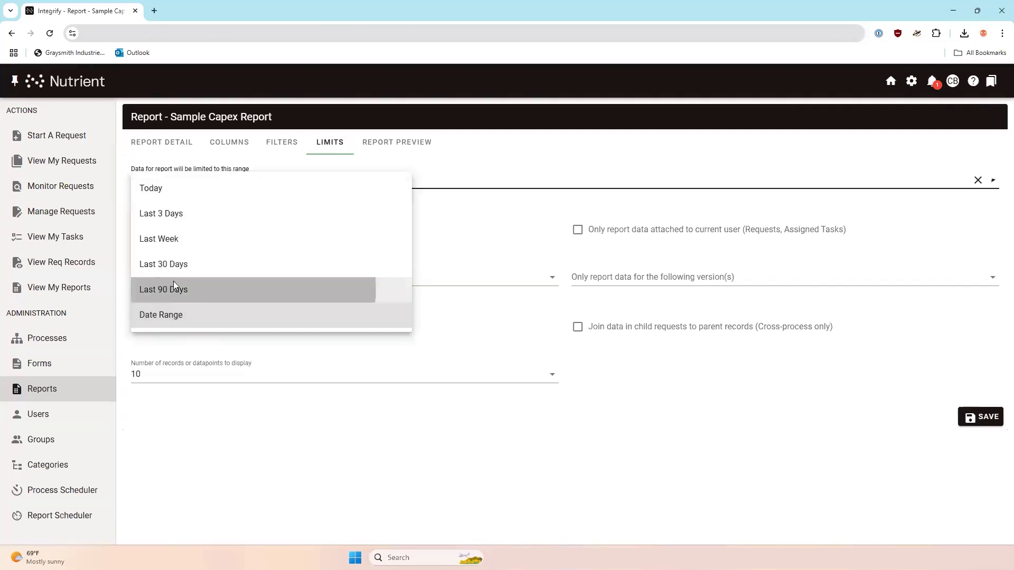
Expose date filtering to the user running the report, save the limits, and check the filter prompt in the report preview.
click(155, 236)
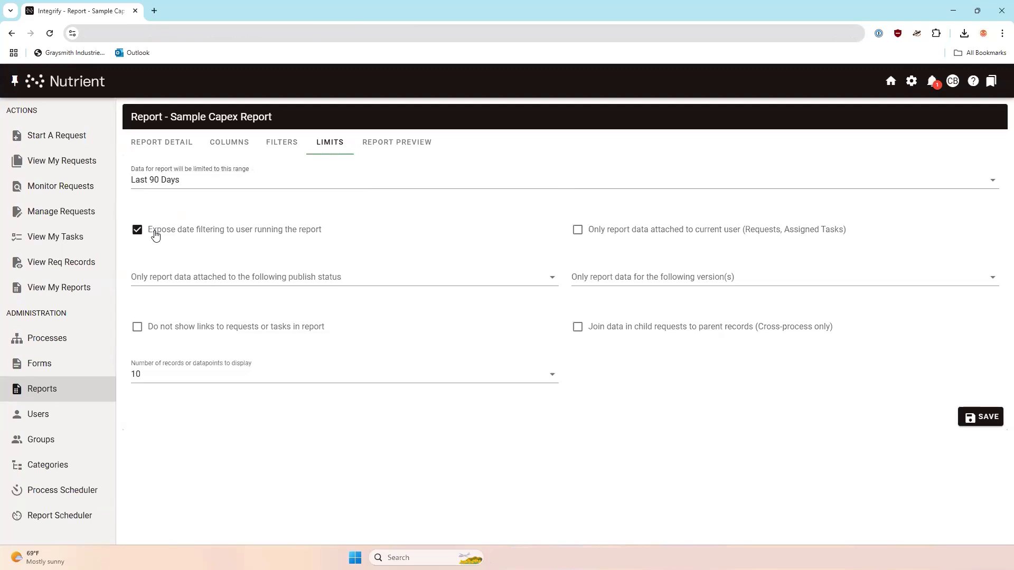
click(970, 419)
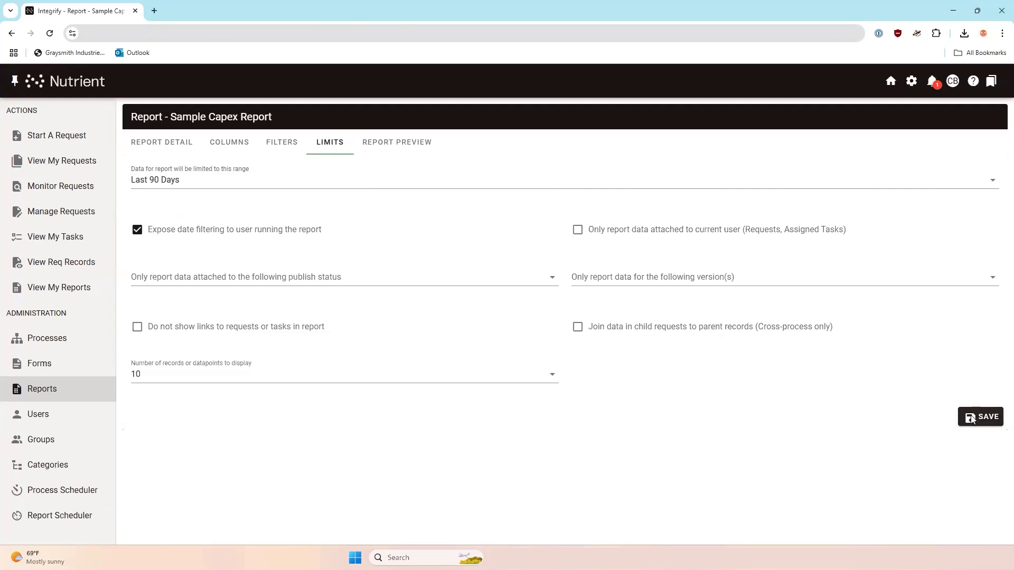
click(401, 140)
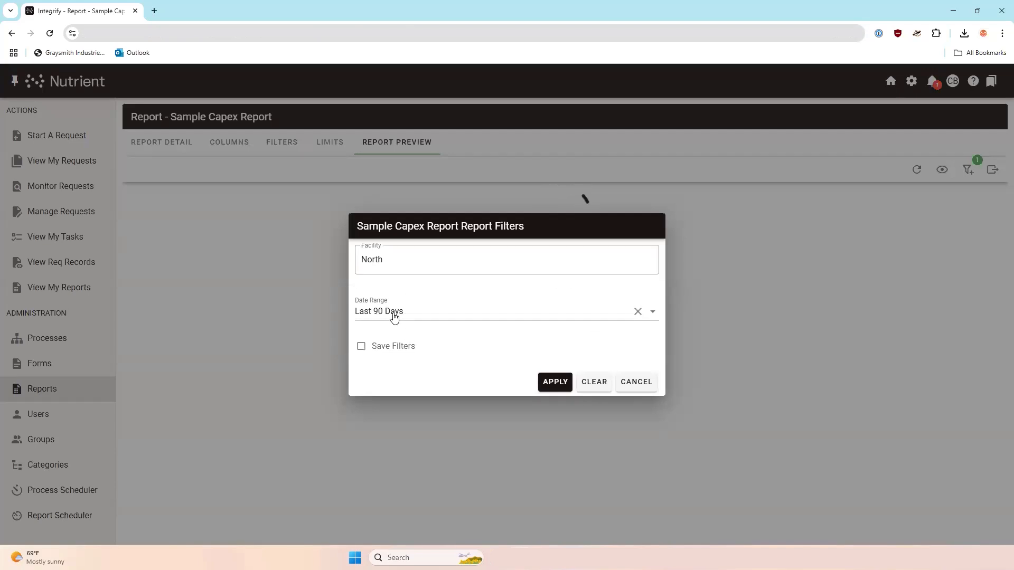
click(639, 378)
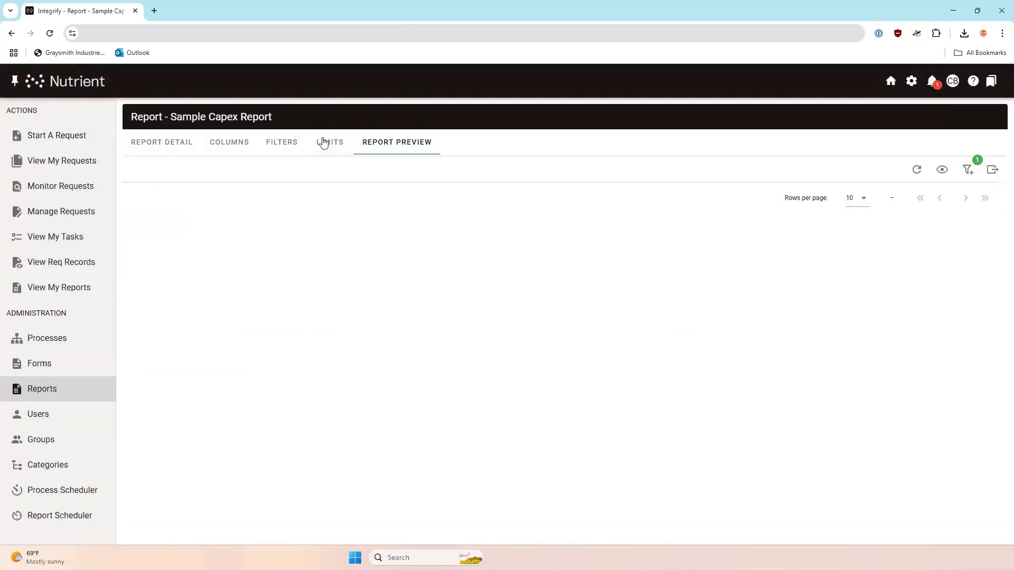
Review the publish status and version limit options, and turn off exposing date filtering to the user running the report.
click(323, 143)
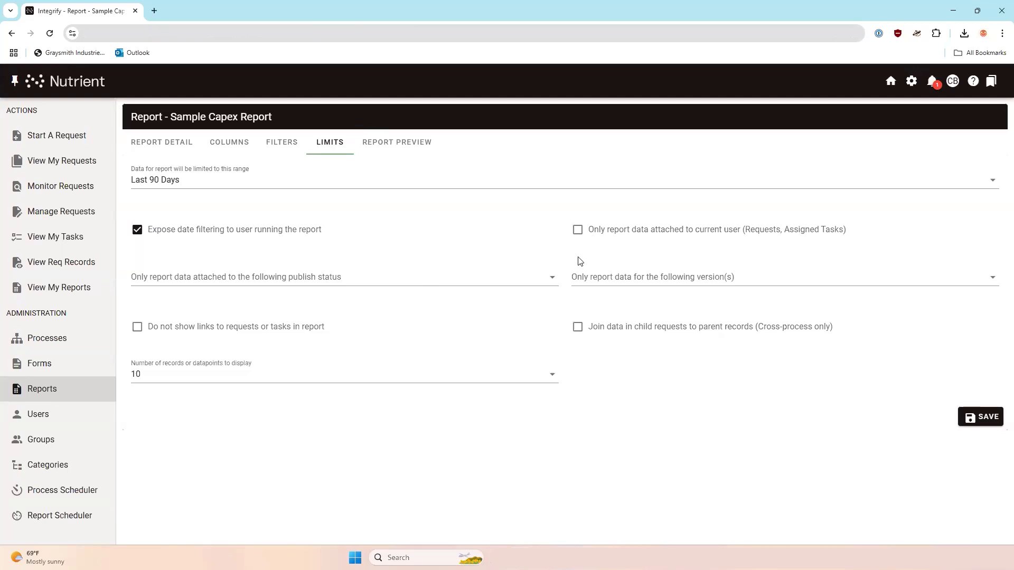
click(447, 276)
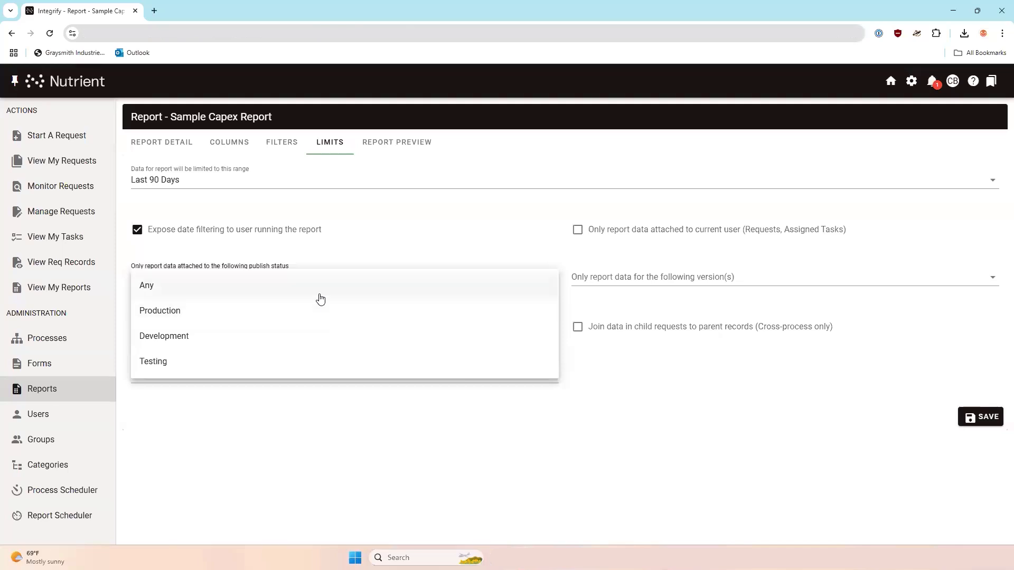
click(347, 231)
click(598, 275)
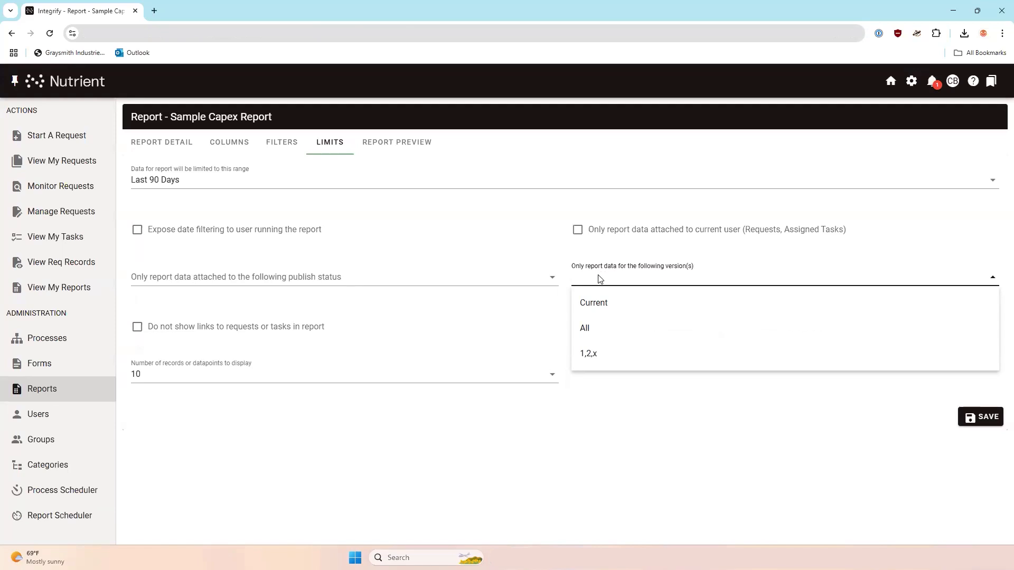
click(288, 344)
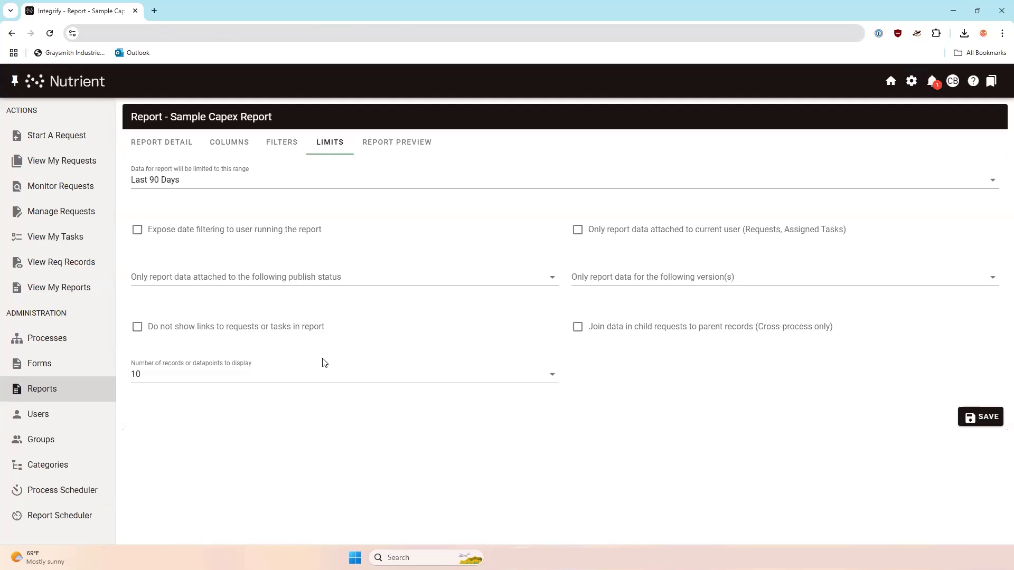
Set the number of records or datapoints to display to 20.
click(319, 374)
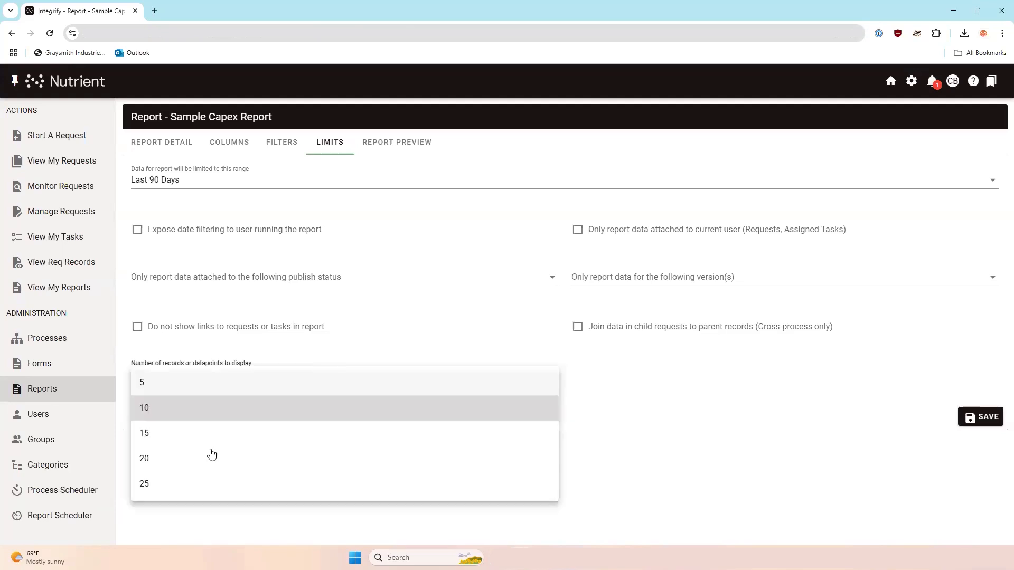
click(173, 459)
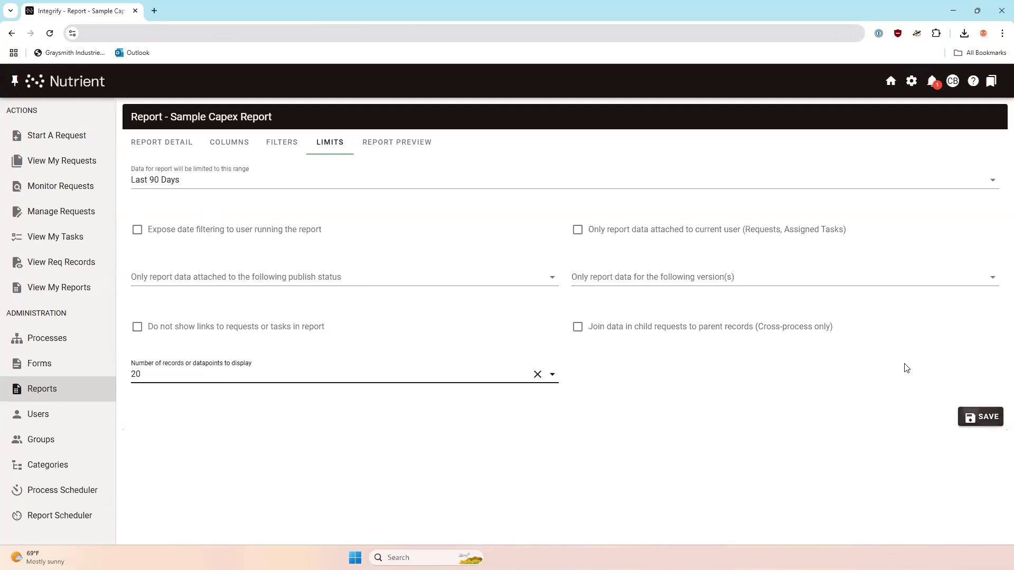
Preview the report with the Facility filter set to North, and clear that filter to list requests from all facilities.
click(405, 144)
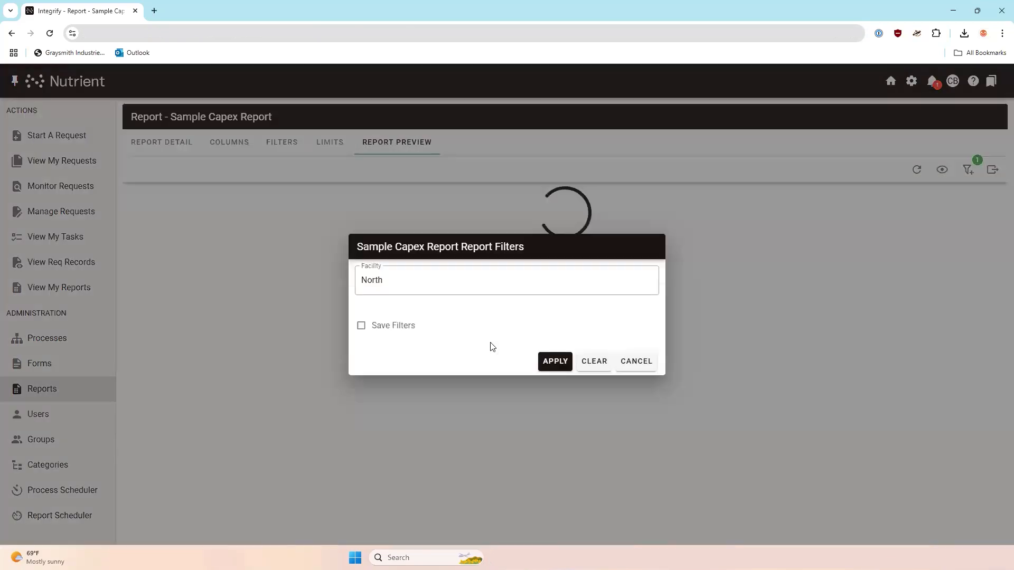
click(550, 360)
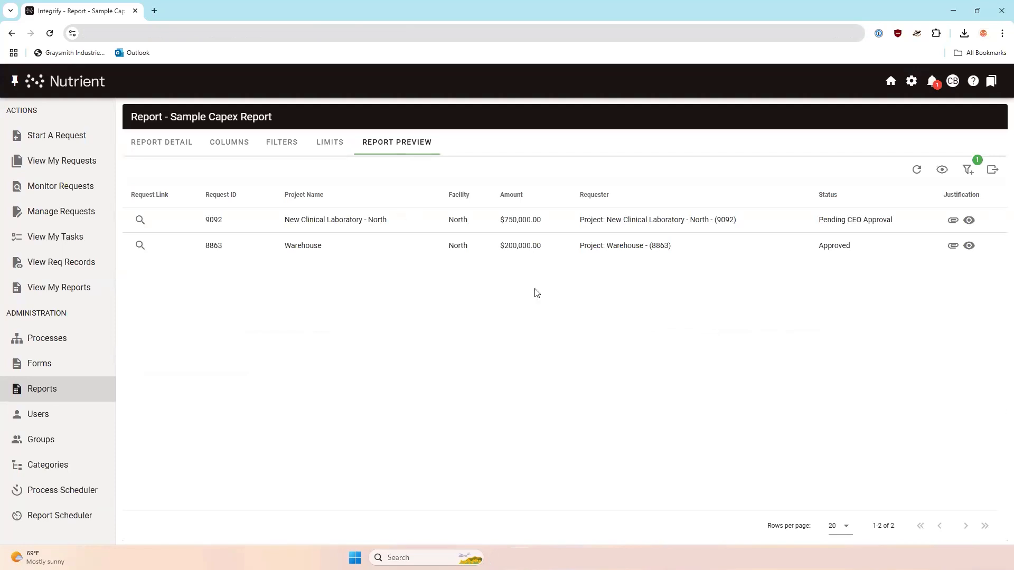
click(968, 170)
click(585, 364)
click(554, 362)
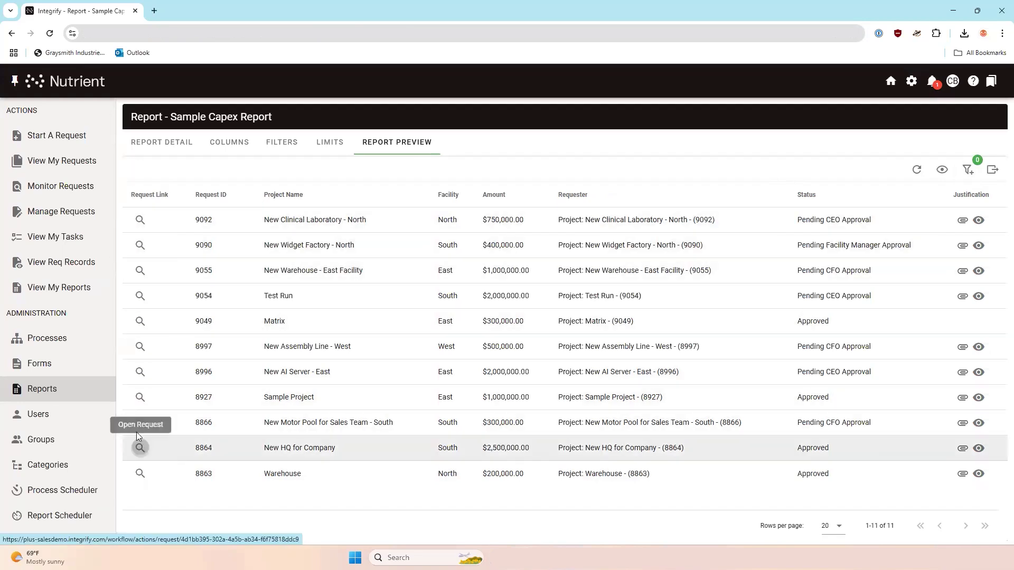
View the New HQ for Company request from its report link, and return to the report preview filtered to the North facility.
click(140, 448)
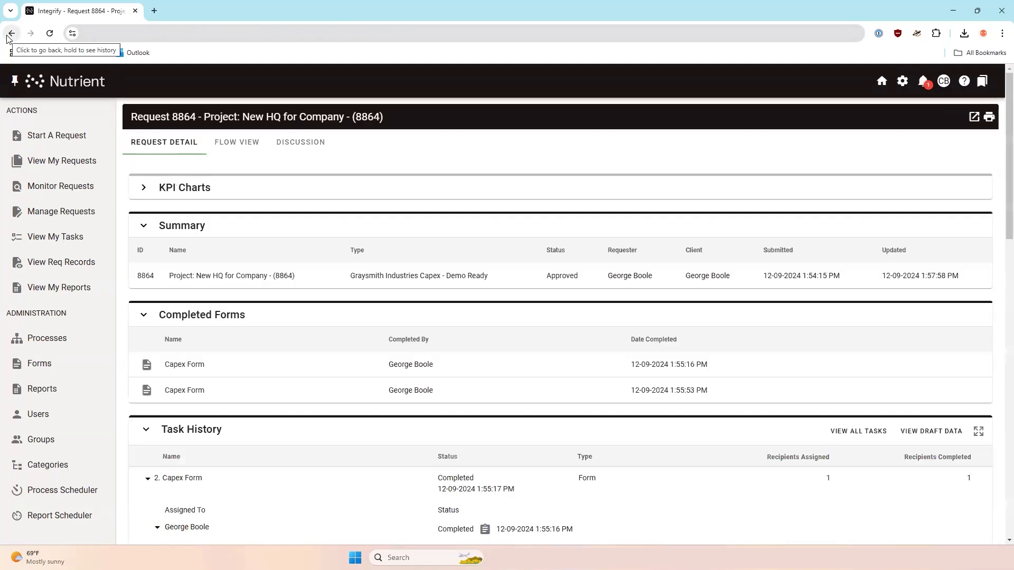
click(9, 35)
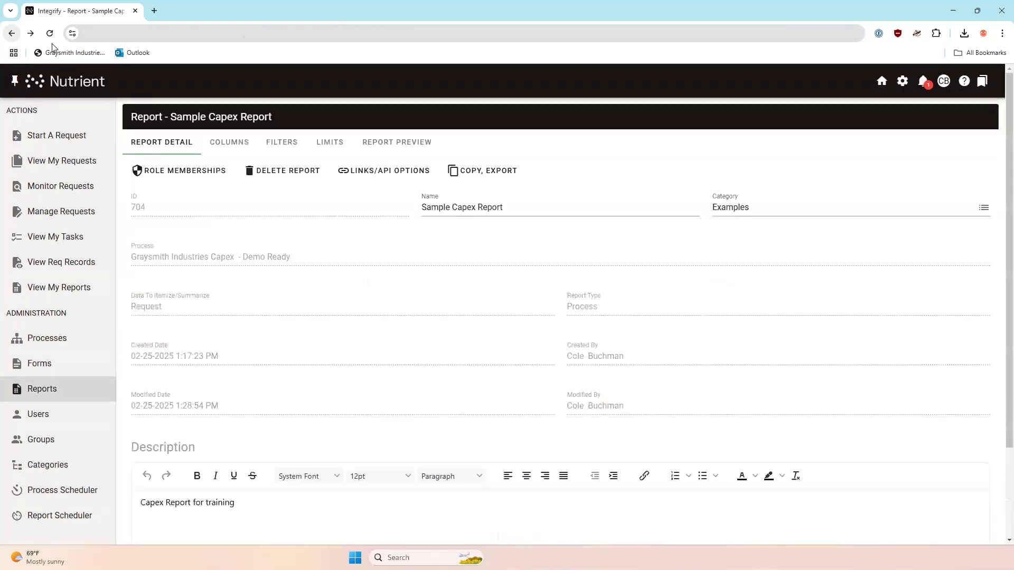
click(351, 144)
click(362, 144)
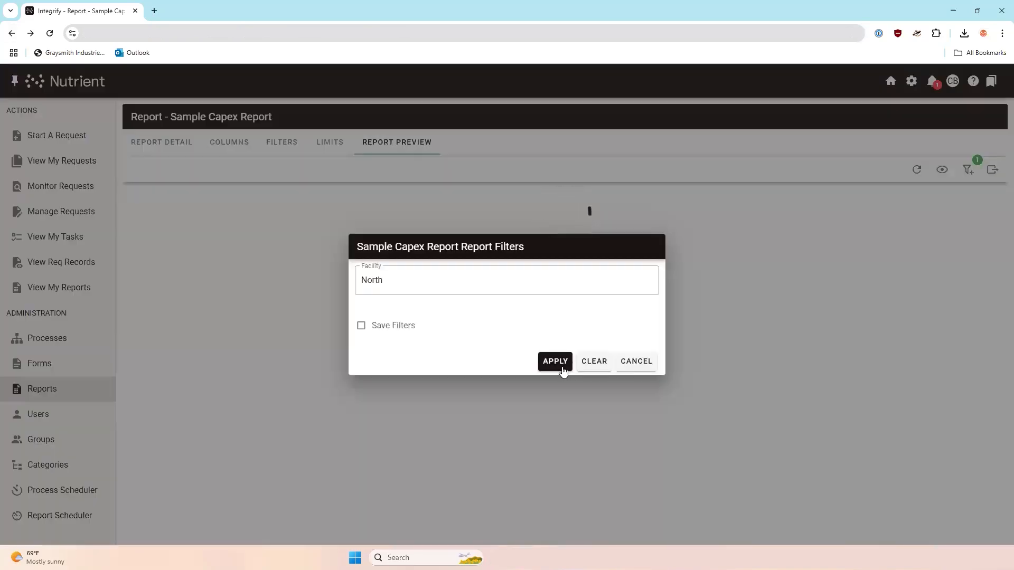
click(563, 370)
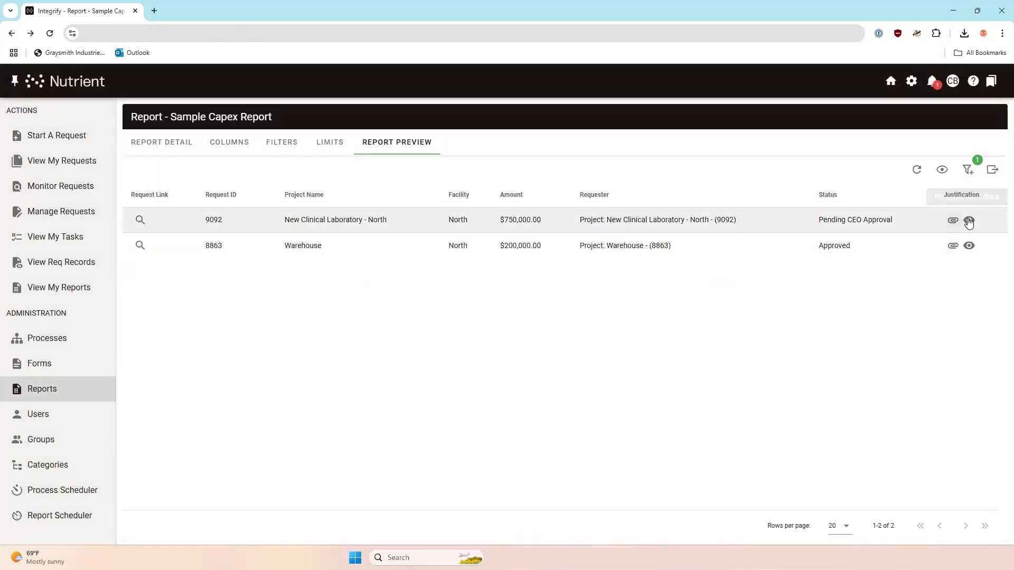
Preview the justification document of the New Clinical Laboratory - North request, close it, and open the attachment file itself.
click(969, 222)
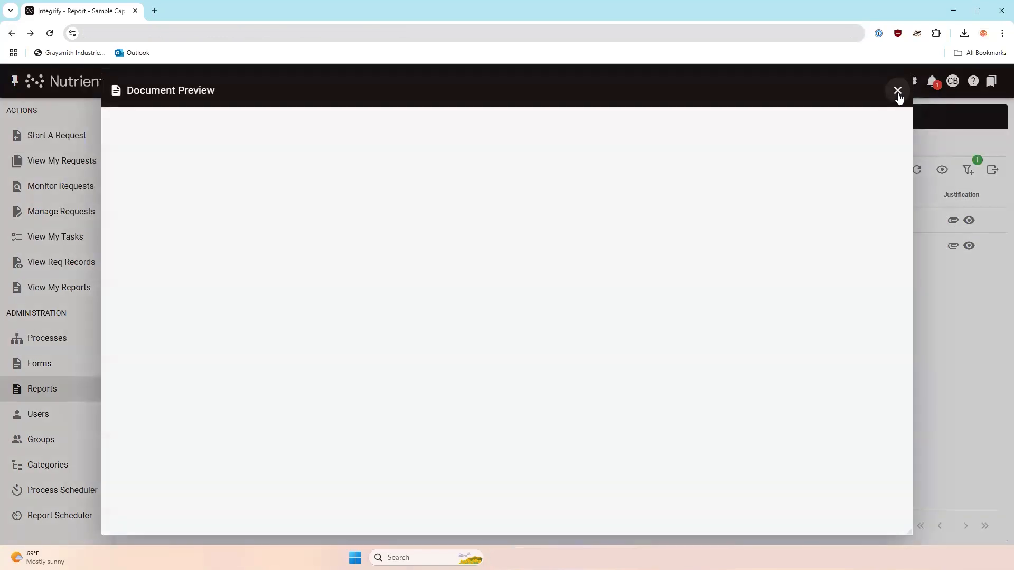
click(898, 92)
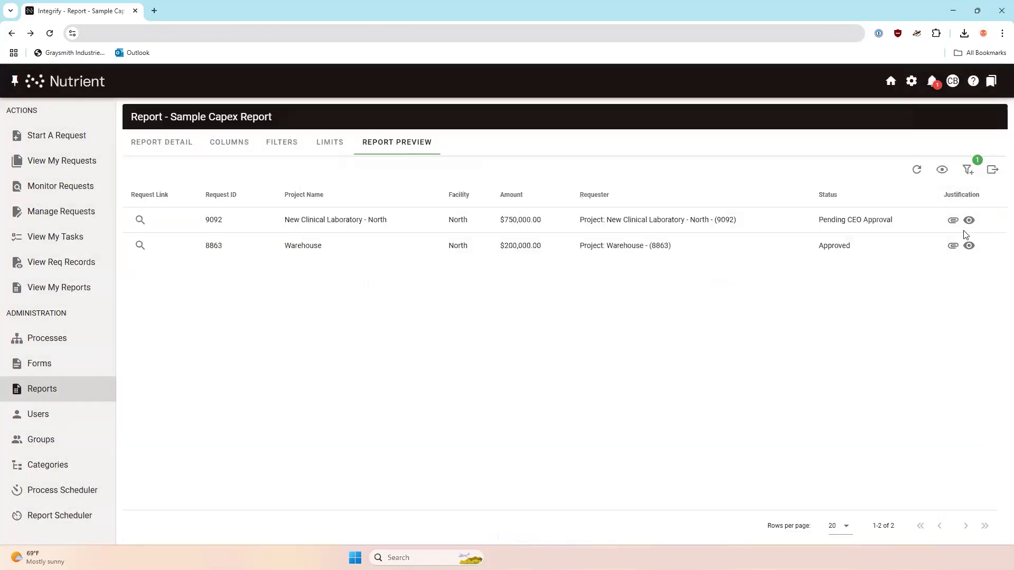
click(952, 222)
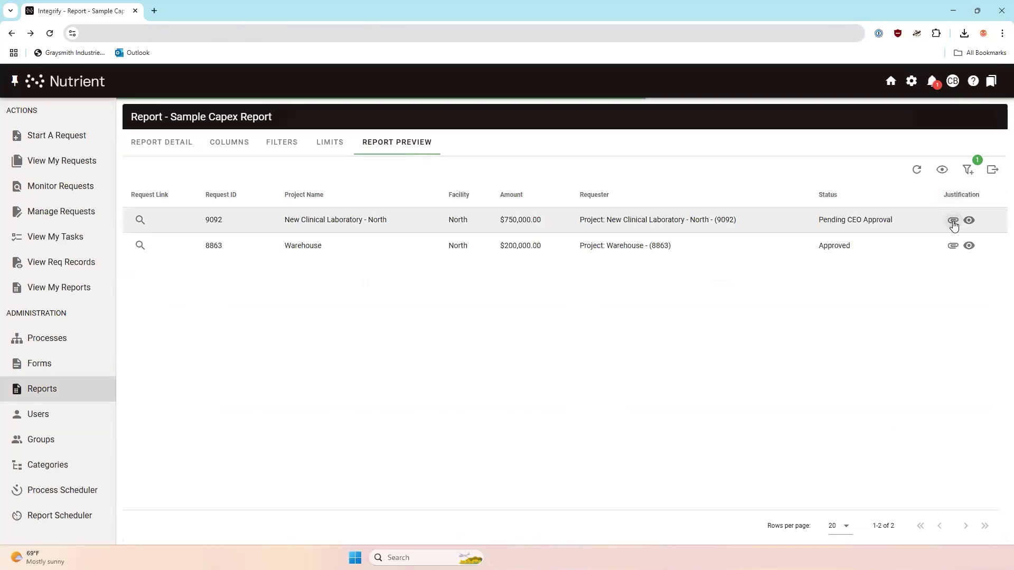